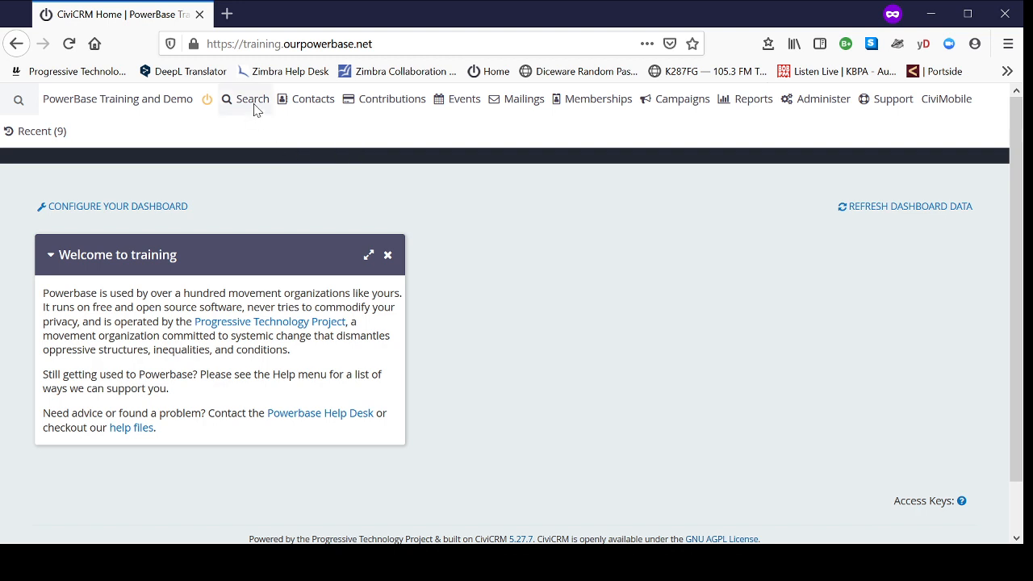
- Open the Advanced Search form and set the city to kernersville in the address criteria
mouse_move(253, 105)
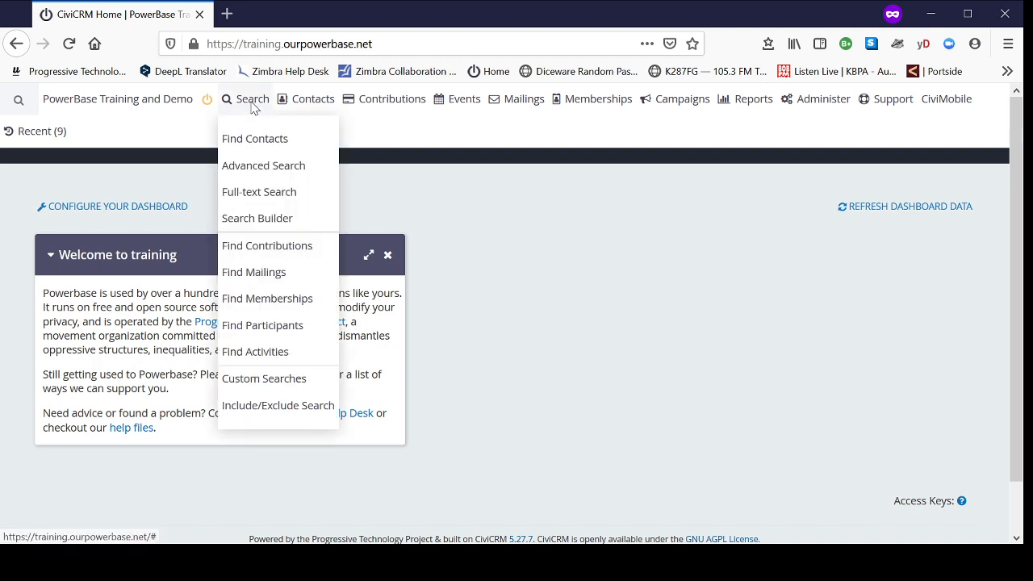
left_click(256, 171)
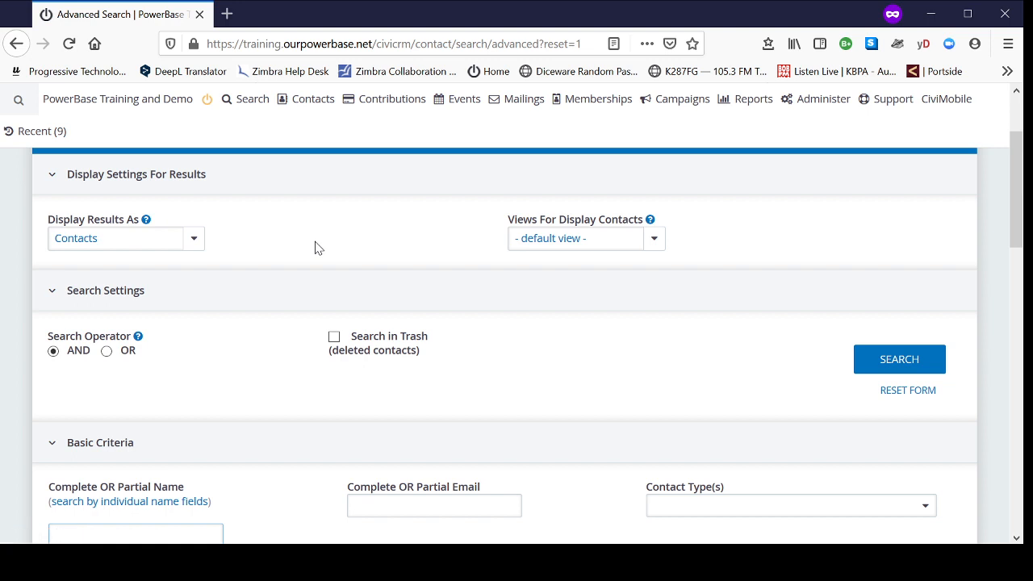
scroll(312, 250, "down", 2)
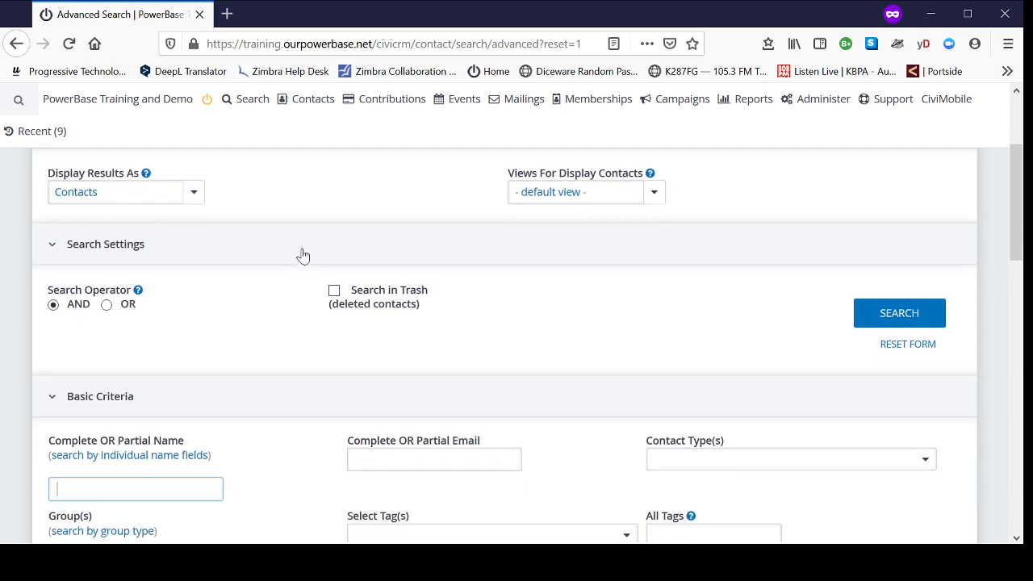
scroll(284, 300, "down", 2)
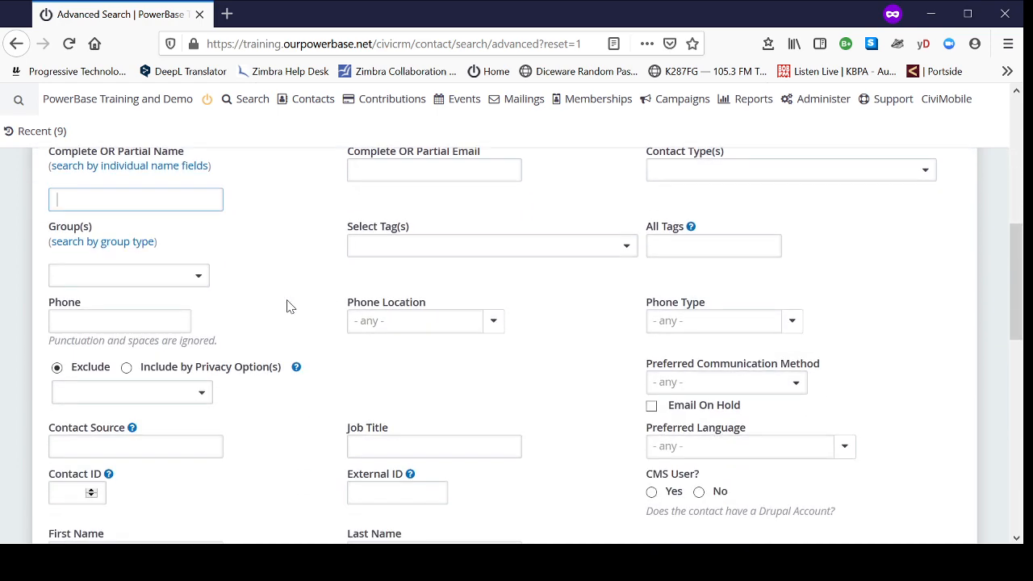
scroll(291, 306, "down", 4)
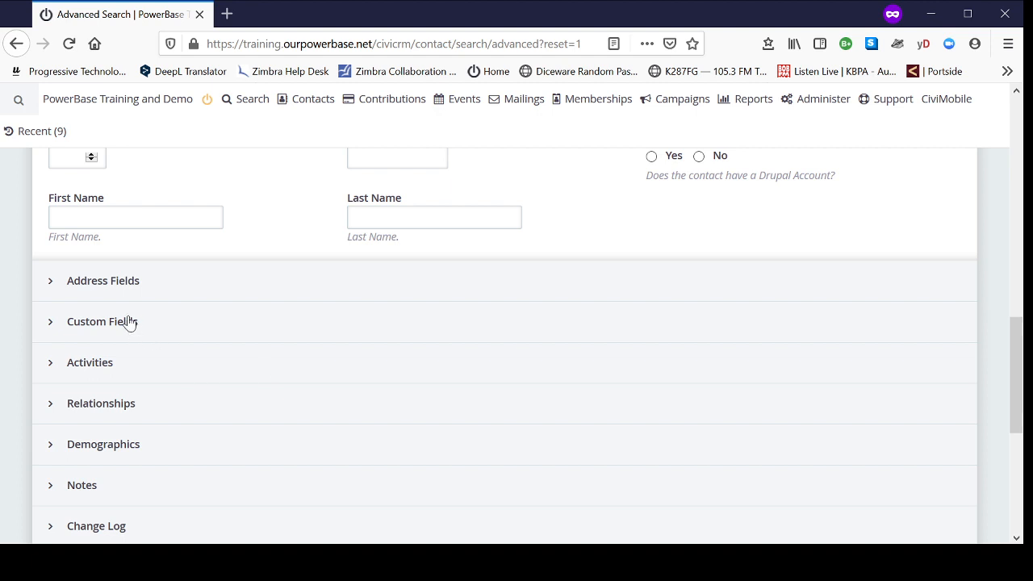
left_click(97, 294)
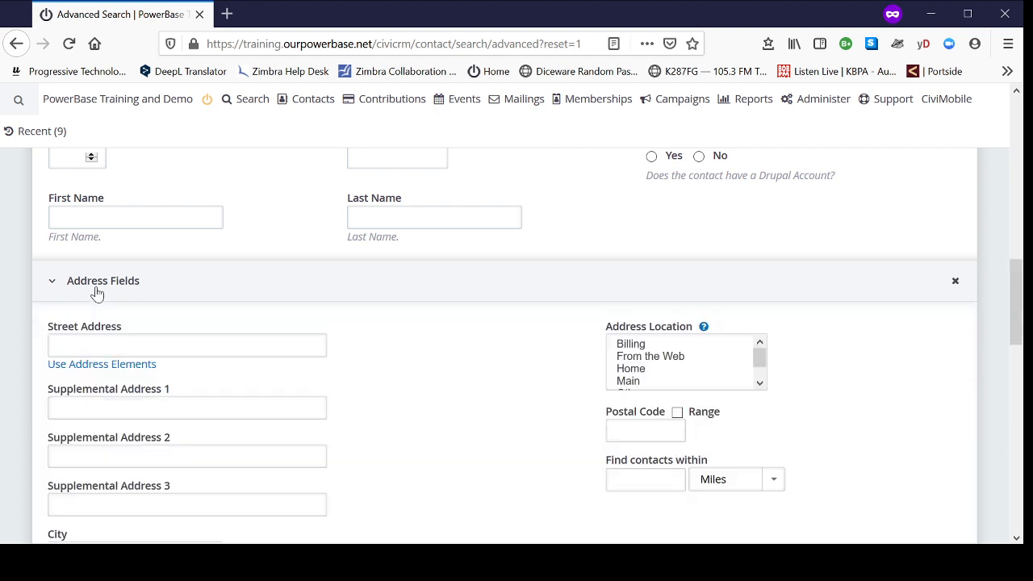
scroll(428, 368, "down", 1)
scroll(433, 367, "down", 2)
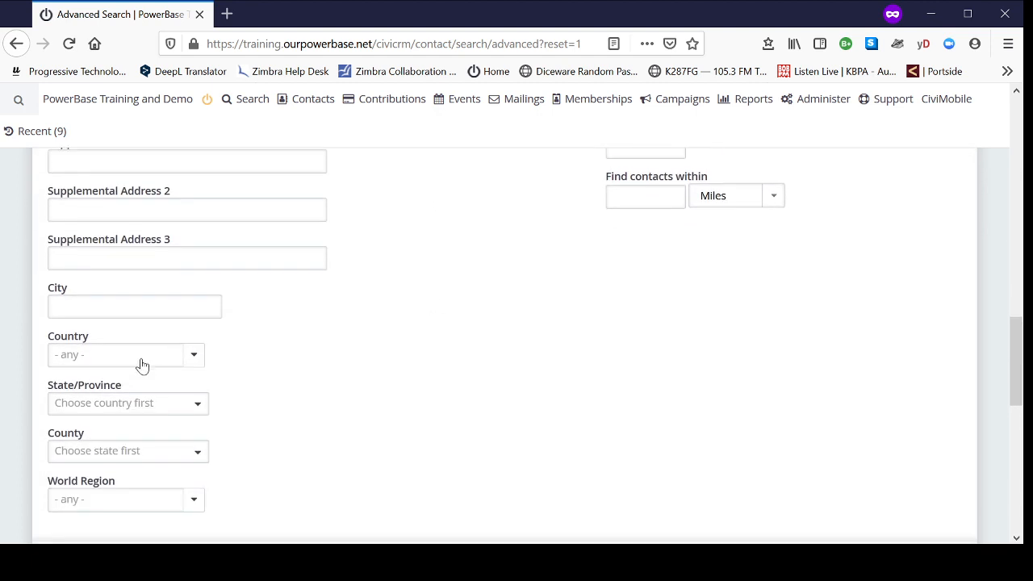
left_click(117, 303)
type("kernersvil")
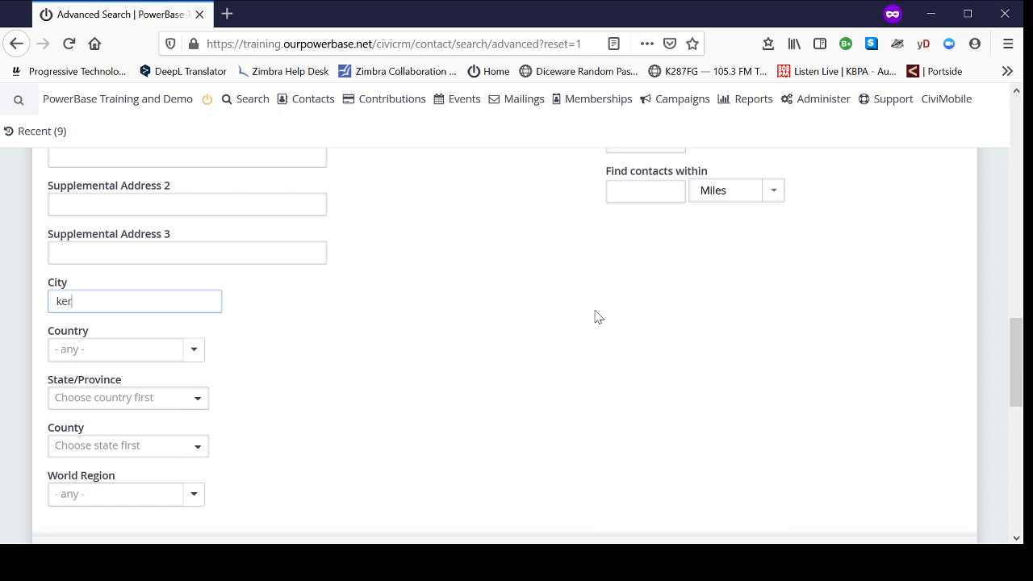
type("le")
- Expand the custom field criteria and set the minimum Total Lifetime Contributions to 1 in the summary fields
scroll(581, 320, "down", 5)
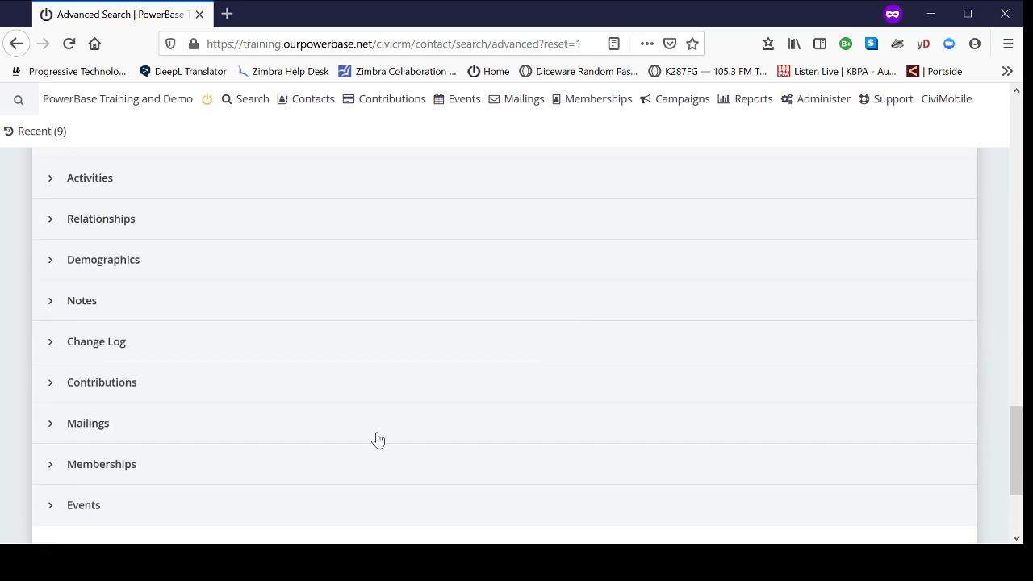
scroll(430, 427, "up", 2)
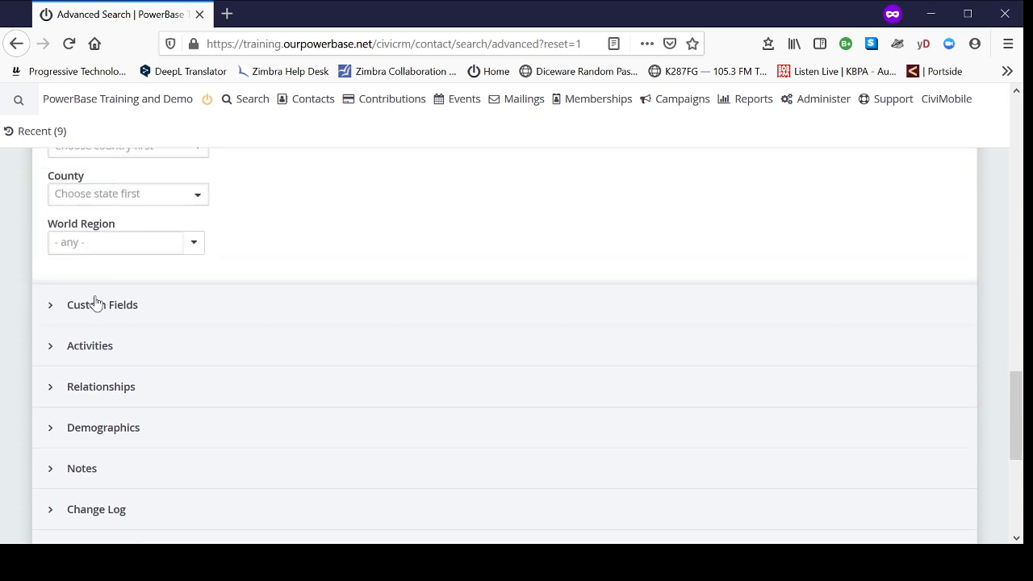
left_click(228, 314)
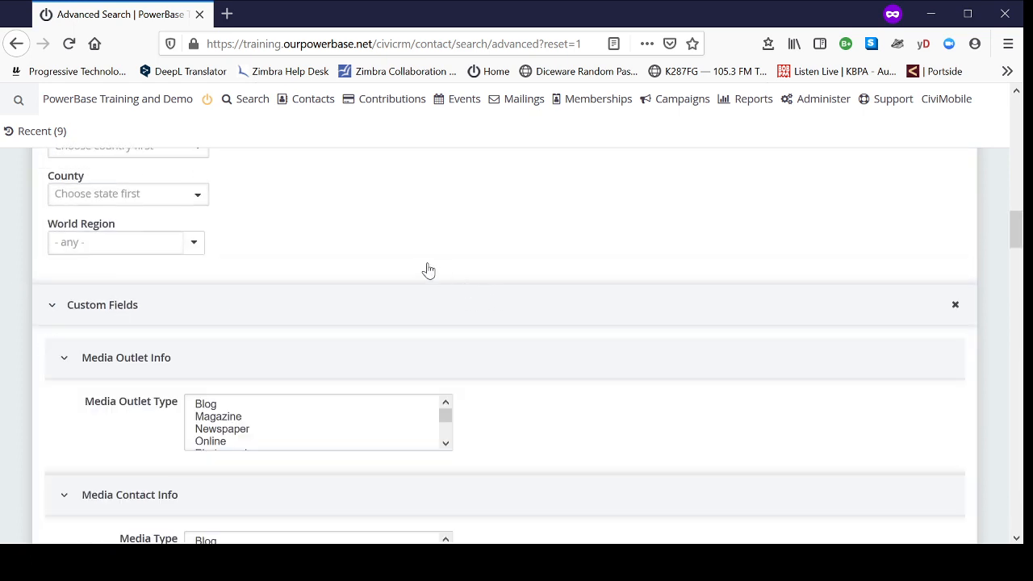
scroll(519, 272, "down", 4)
scroll(549, 276, "down", 5)
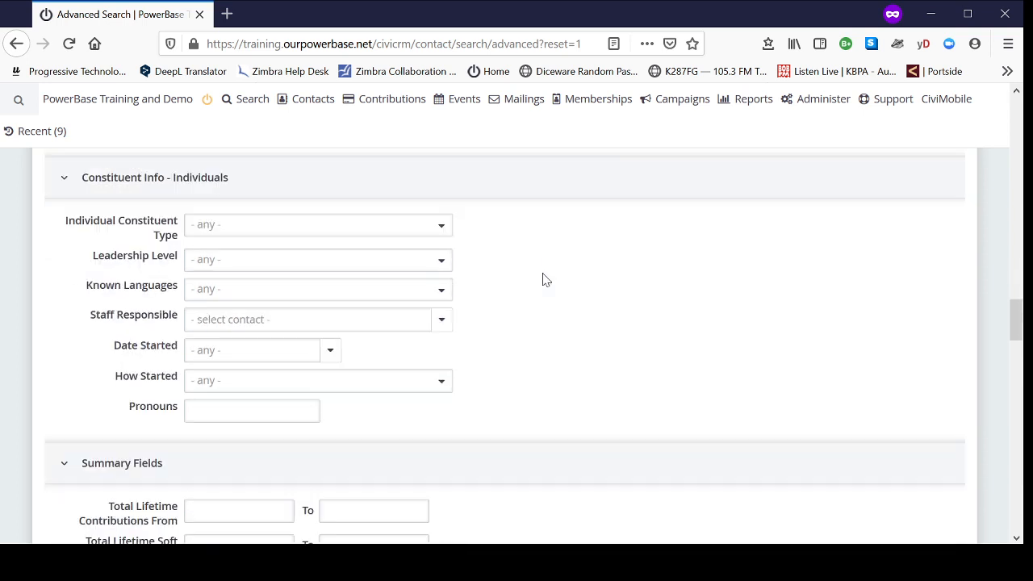
scroll(403, 350, "down", 2)
left_click(203, 334)
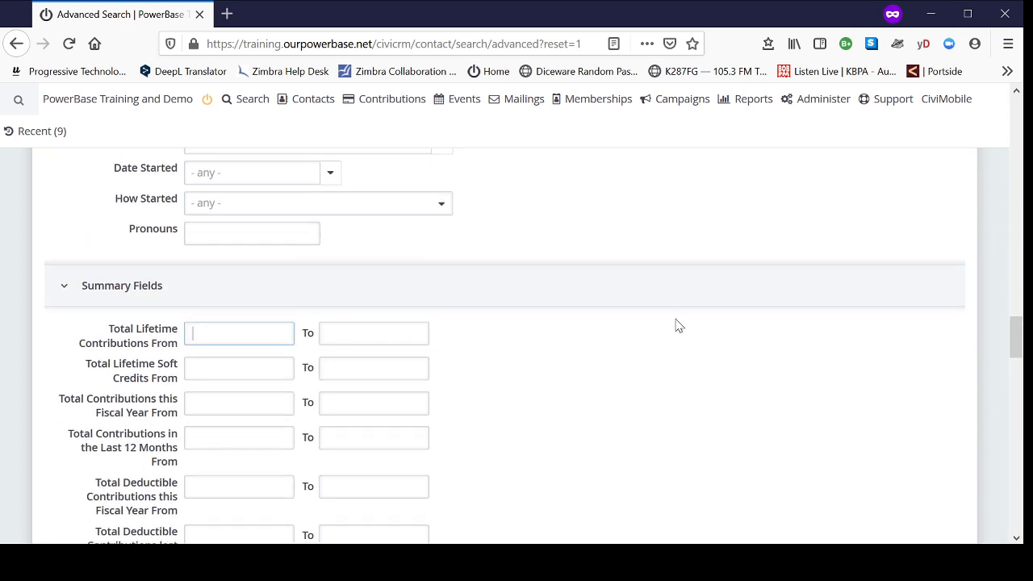
type("1")
- Examine the remaining custom fields and the search options in the Contributions section, and collapse that section again
scroll(649, 371, "down", 10)
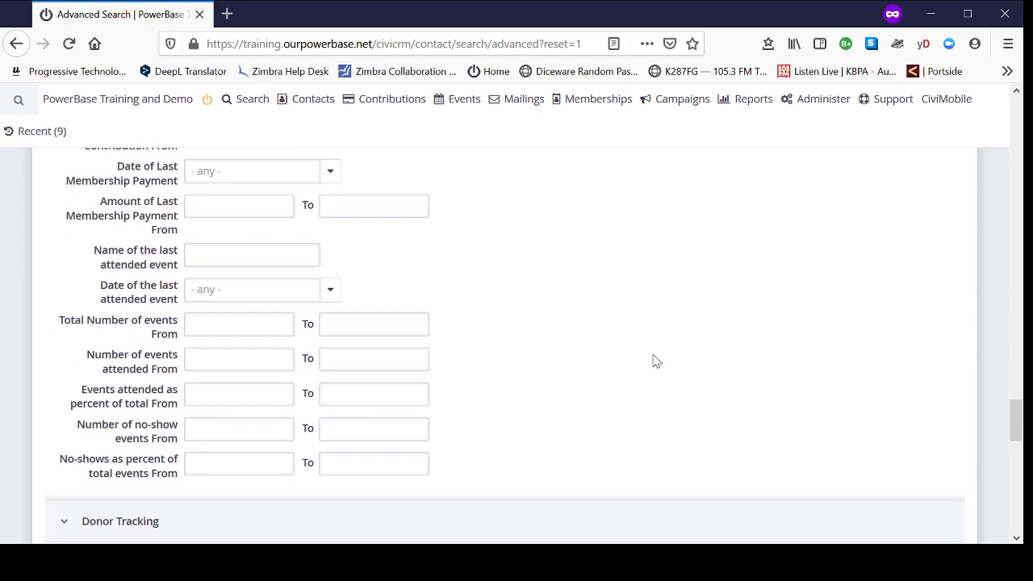
scroll(655, 361, "down", 3)
scroll(650, 360, "down", 4)
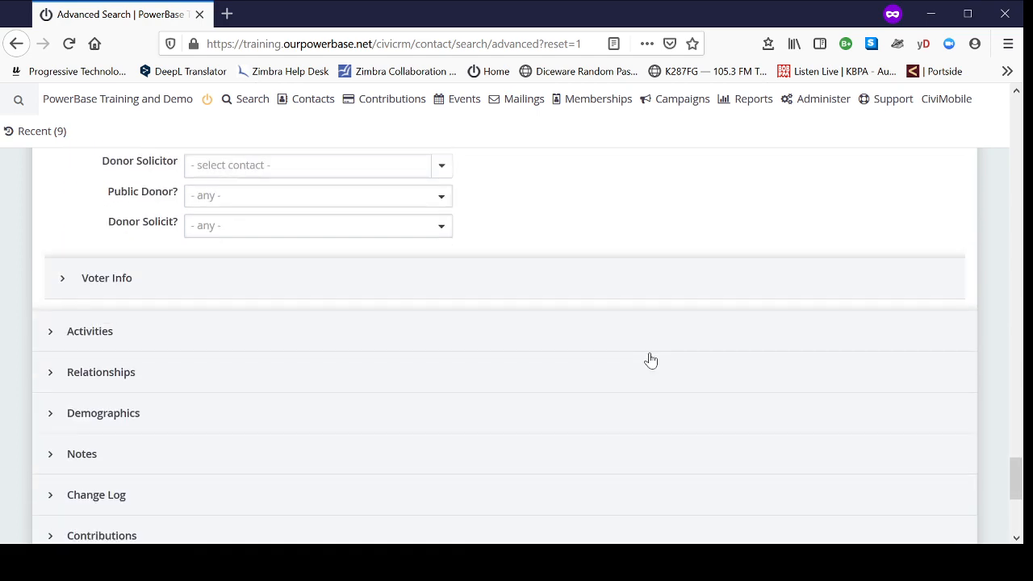
scroll(651, 360, "down", 3)
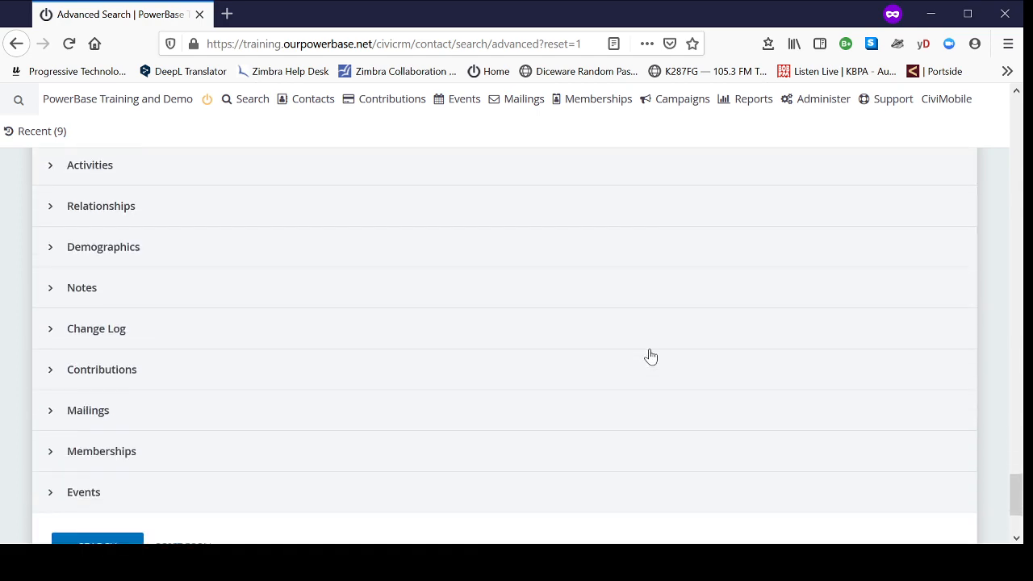
left_click(121, 372)
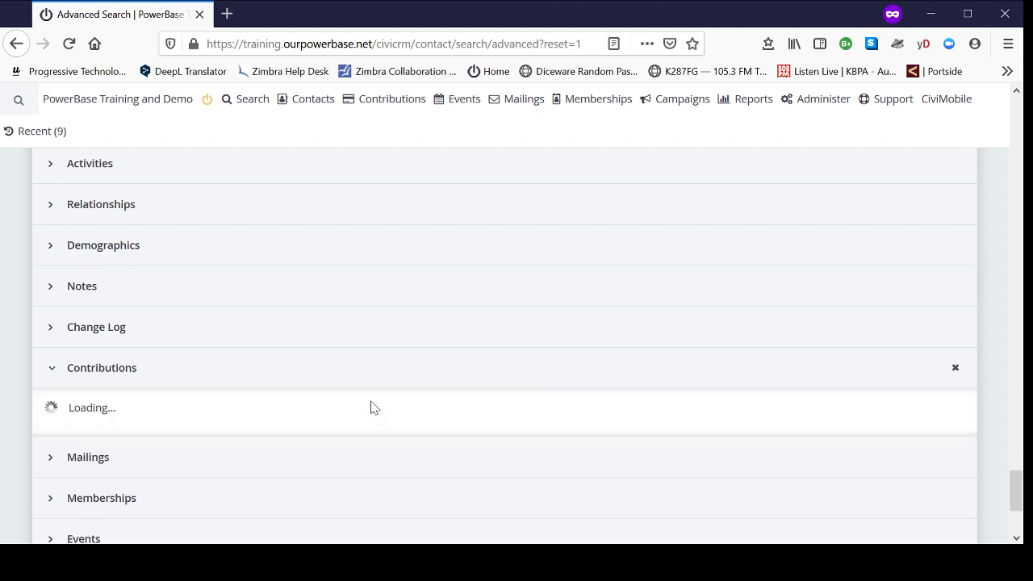
scroll(425, 429, "down", 2)
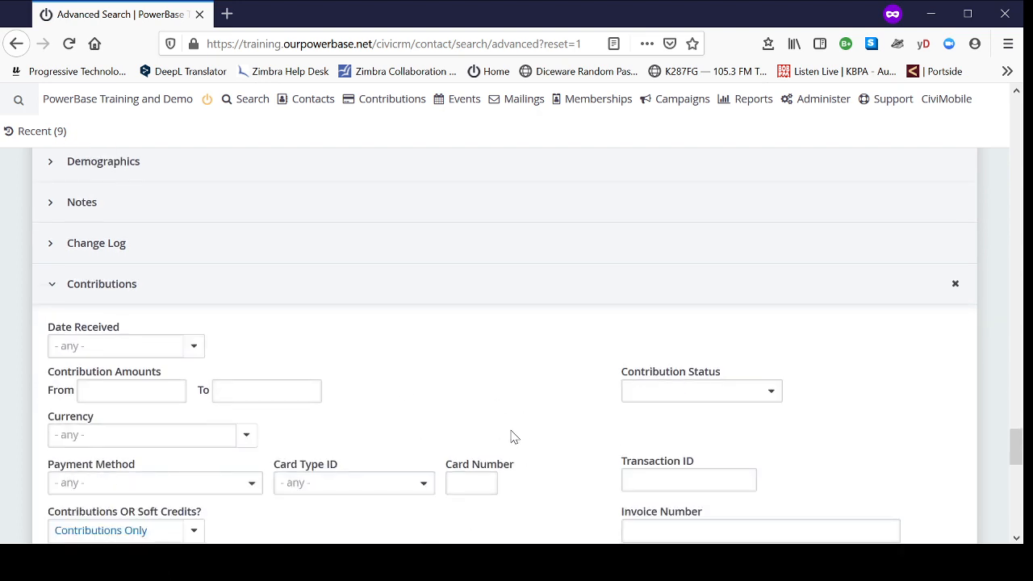
scroll(513, 444, "down", 3)
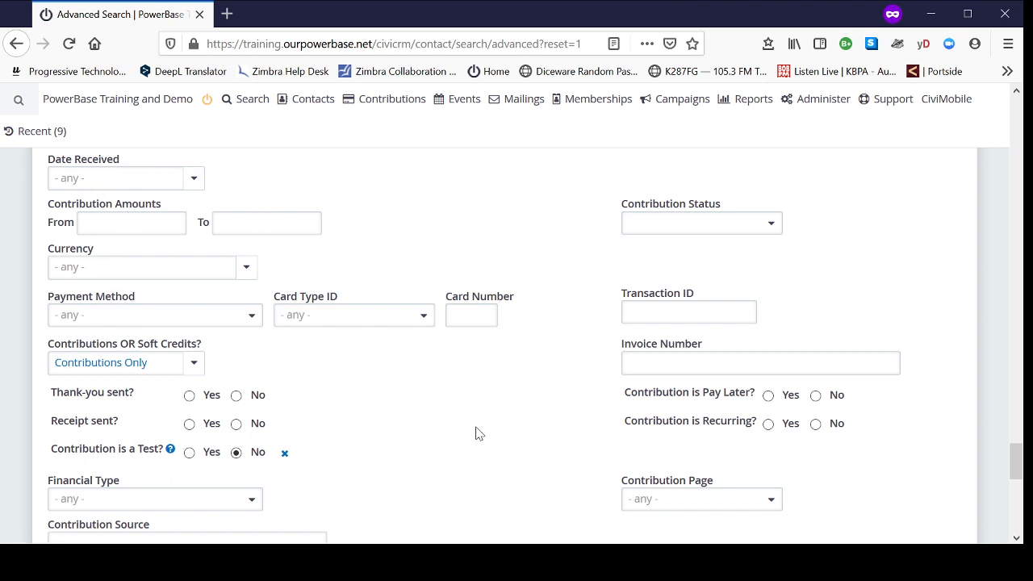
scroll(480, 431, "up", 5)
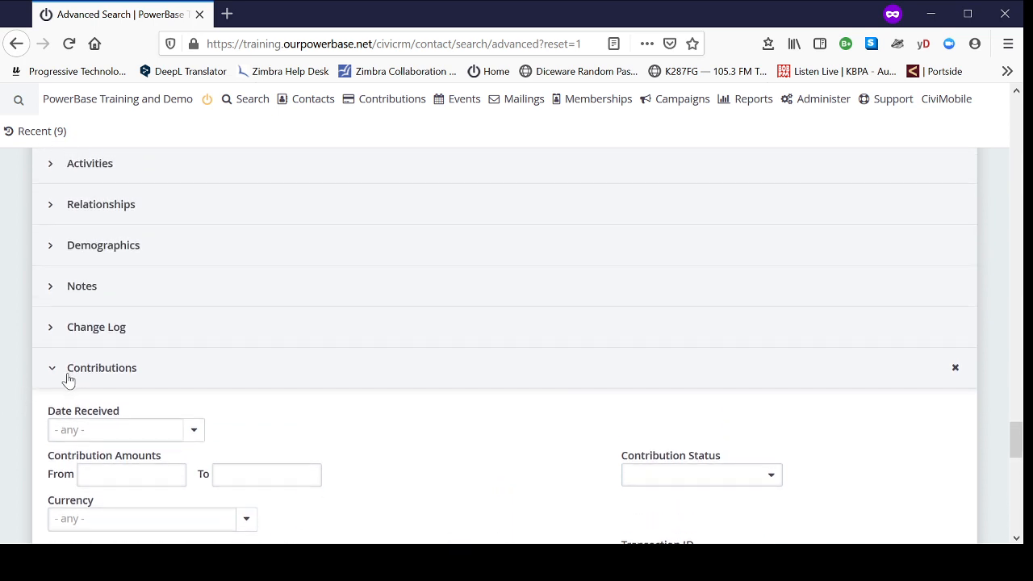
left_click(68, 378)
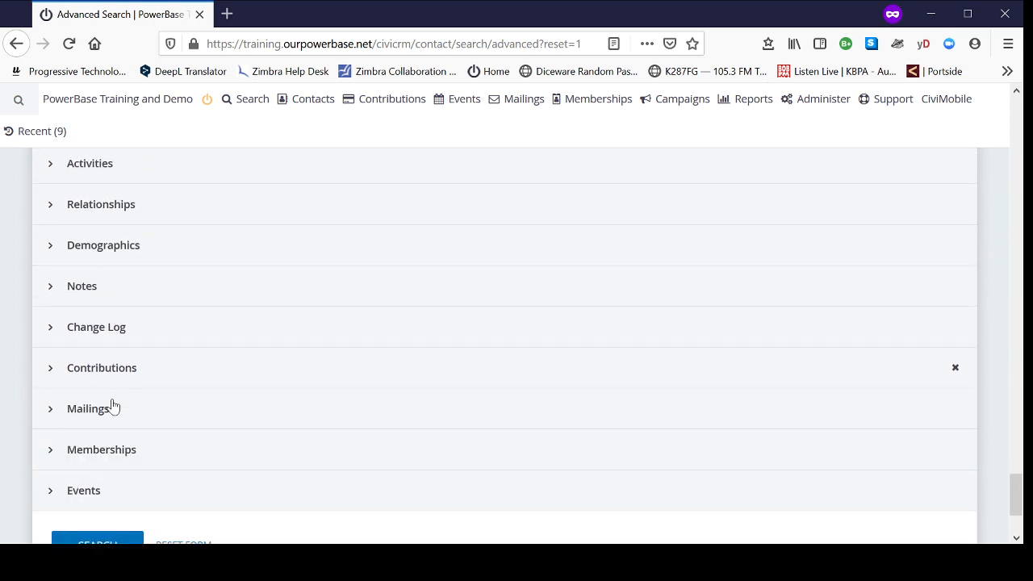
- Recheck the lifetime contribution and city criteria entered in the form, and run the contact search
scroll(226, 452, "up", 7)
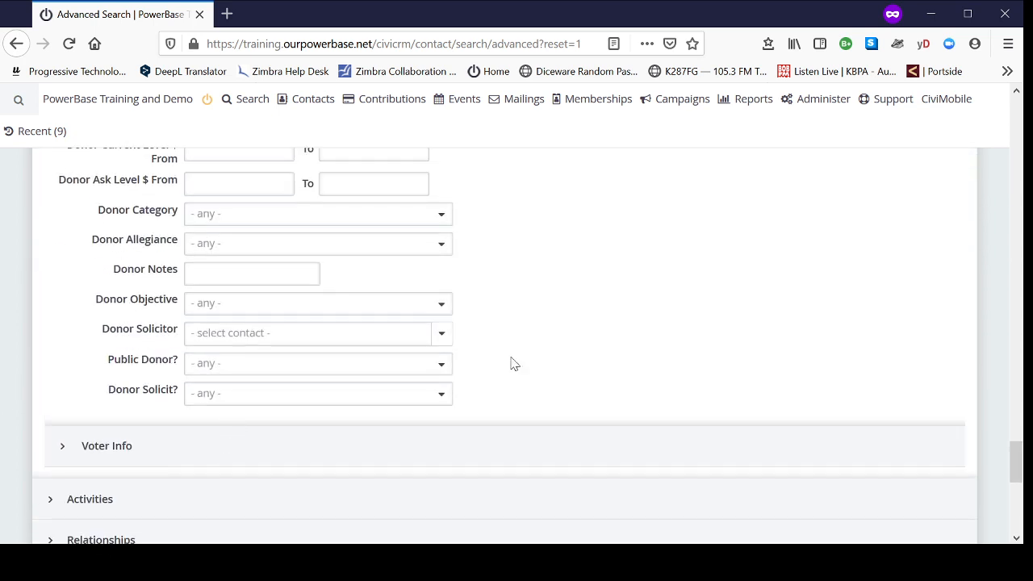
scroll(520, 362, "up", 14)
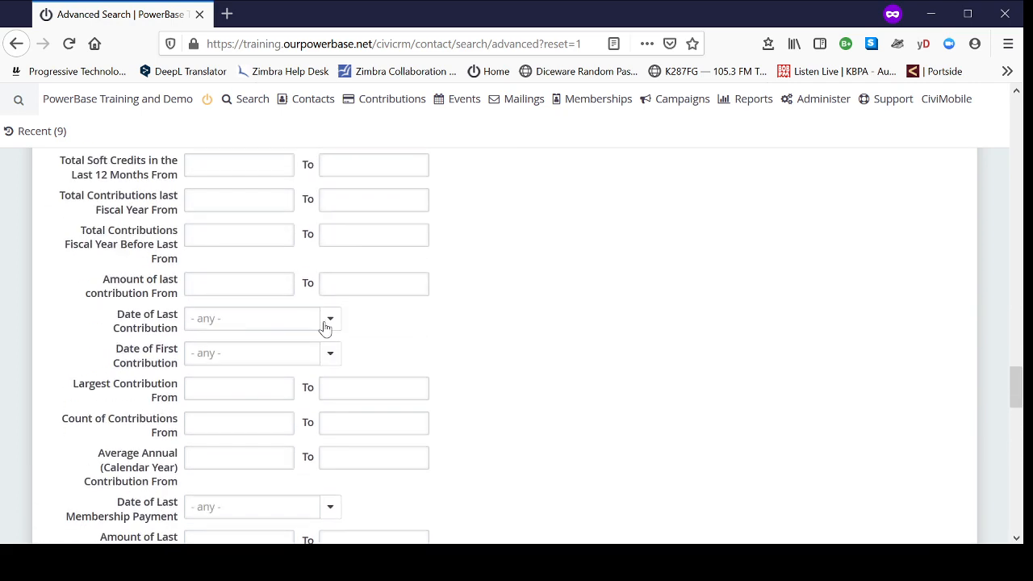
scroll(270, 325, "up", 9)
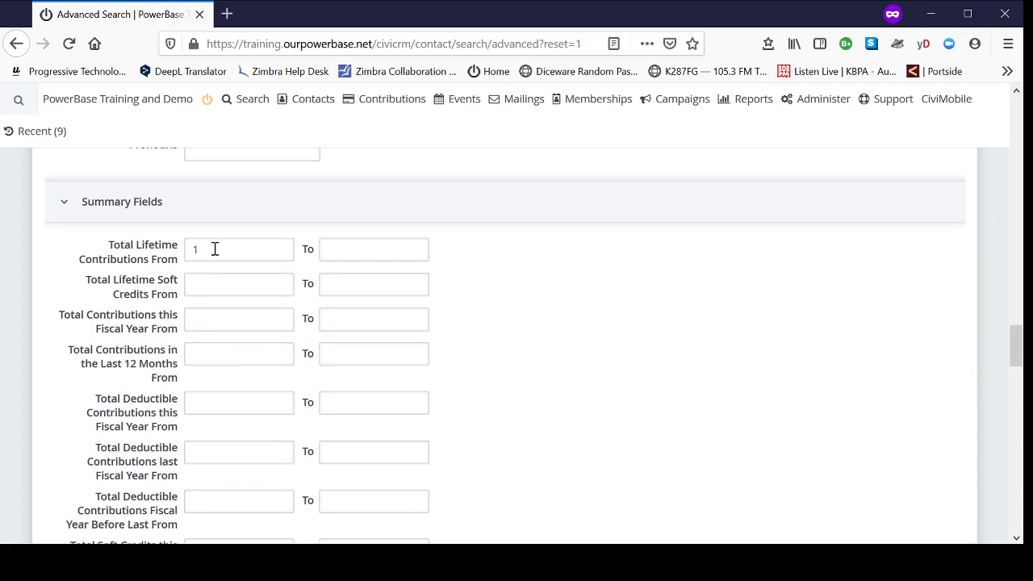
scroll(563, 284, "up", 18)
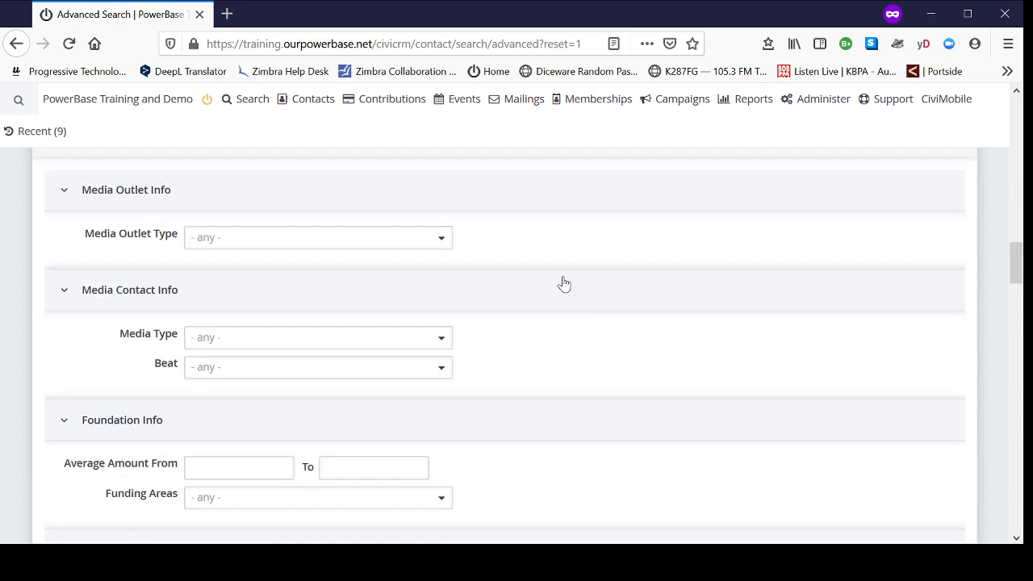
scroll(563, 284, "up", 12)
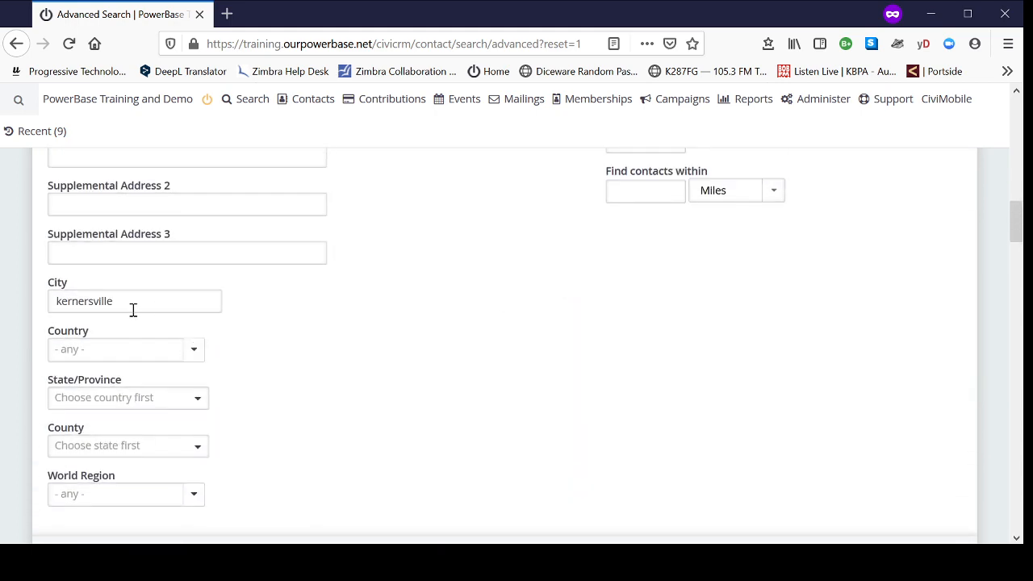
scroll(447, 360, "down", 20)
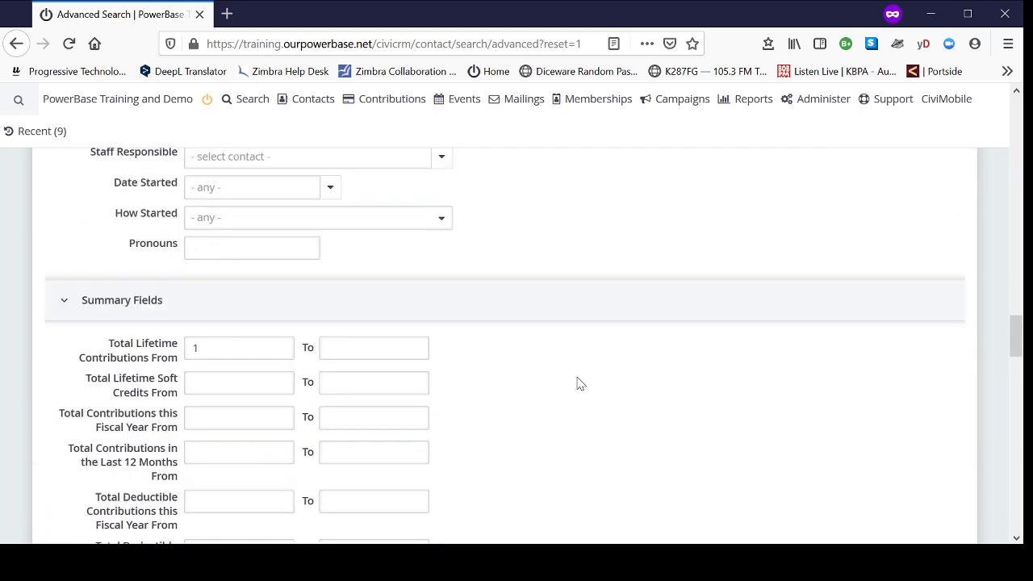
scroll(578, 380, "down", 20)
left_click(103, 396)
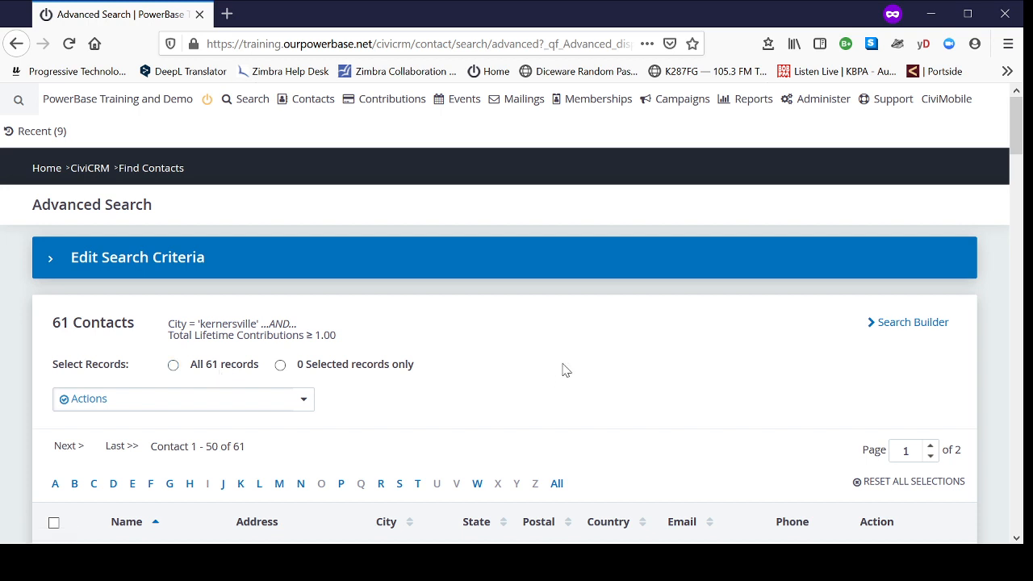
- Select all records in the search results and highlight the summary of the applied search criteria
left_click(172, 366)
scroll(75, 451, "down", 3)
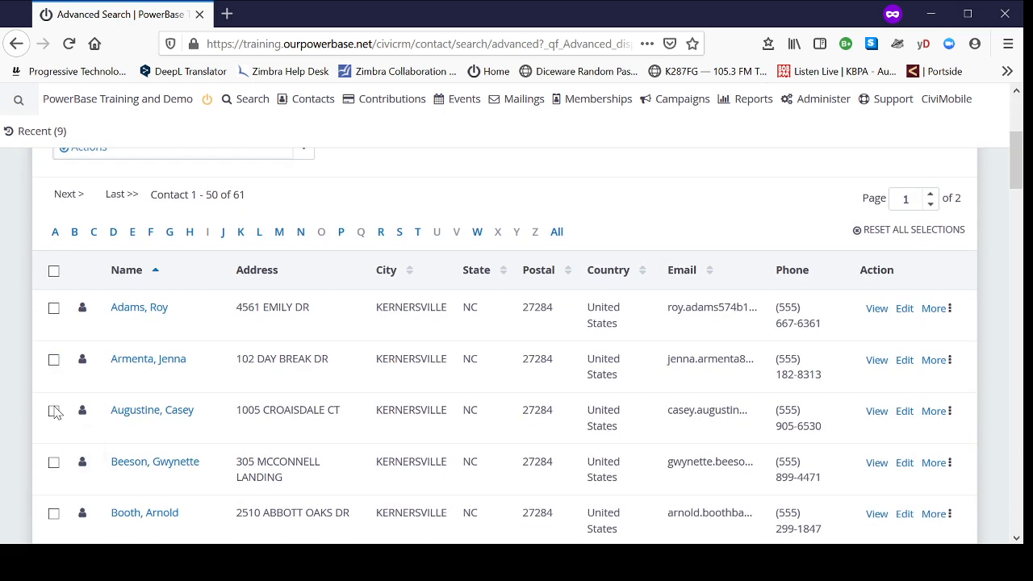
scroll(484, 355, "up", 2)
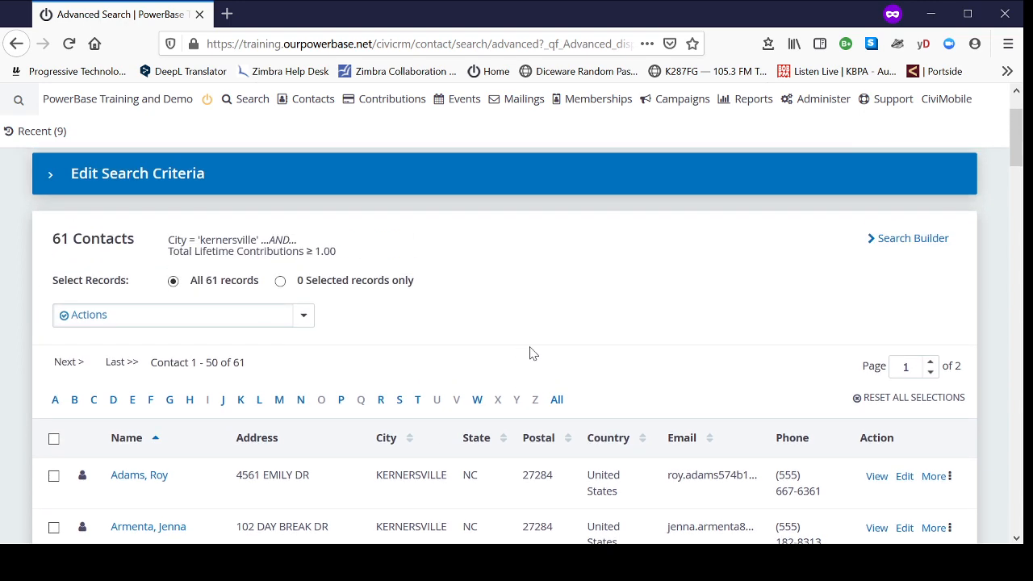
scroll(521, 324, "up", 1)
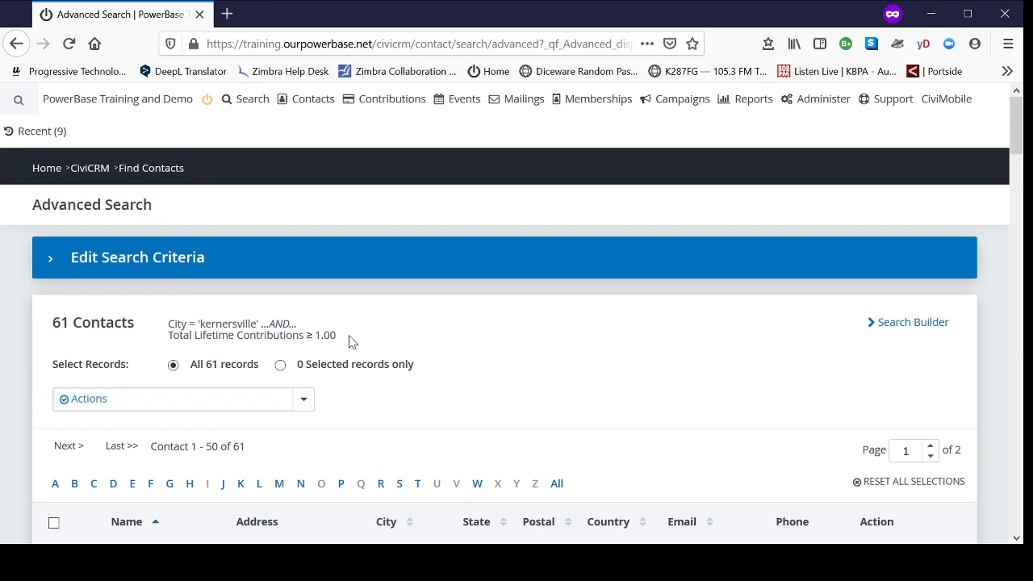
left_click_drag(338, 336, 169, 323)
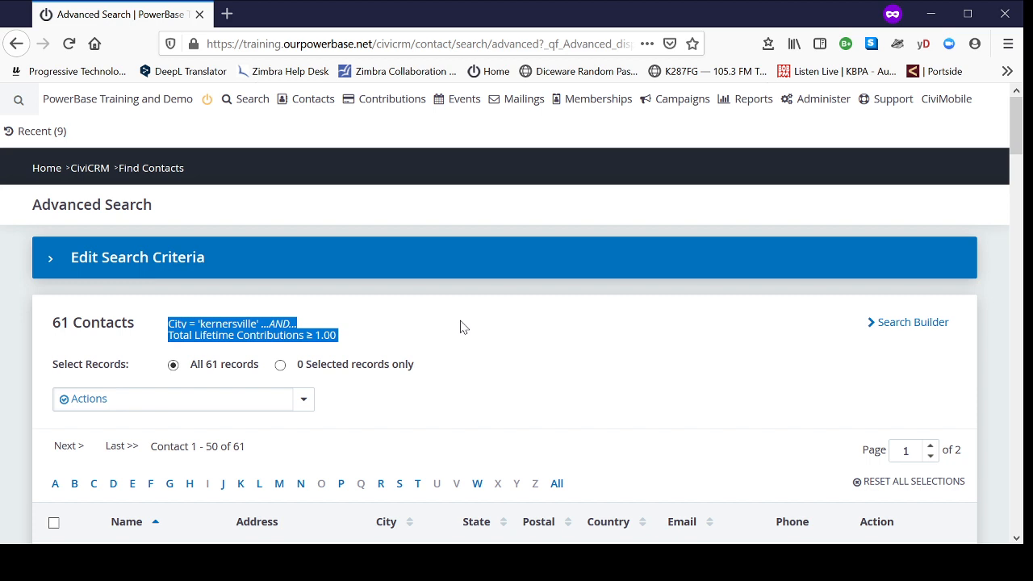
- Start creating a smart group from all records in the search results
scroll(476, 331, "down", 2)
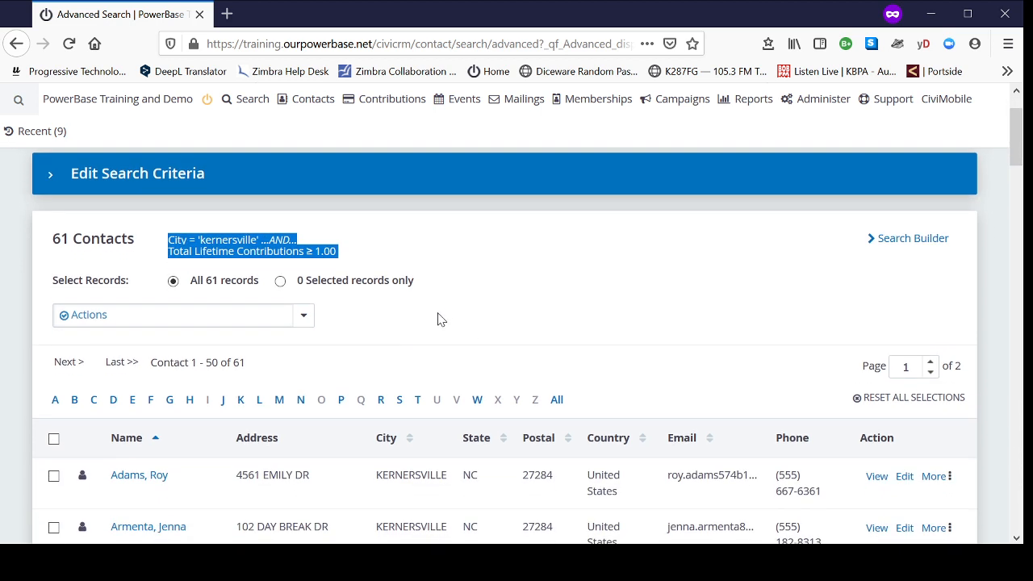
left_click(134, 317)
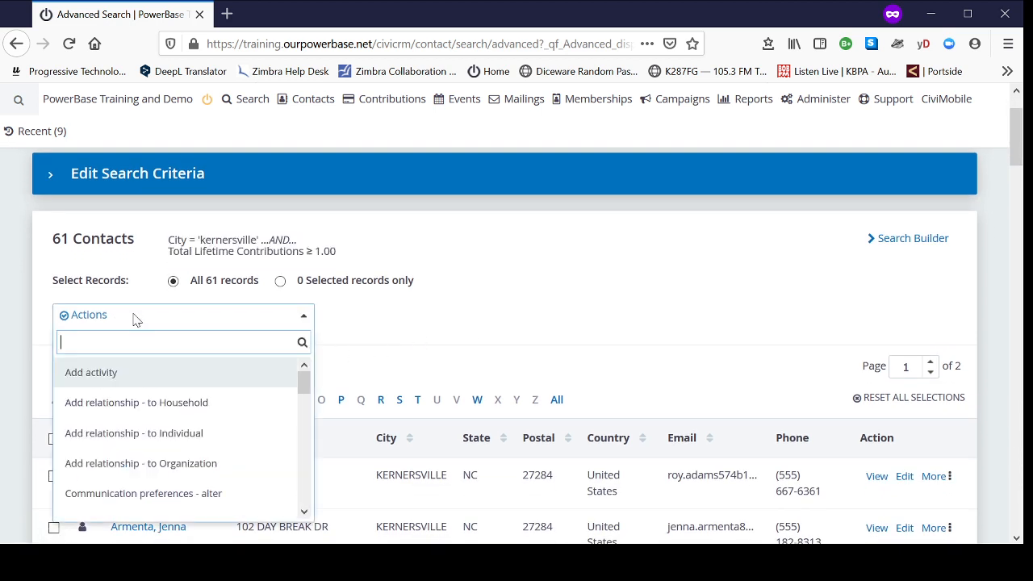
left_click_drag(302, 380, 306, 442)
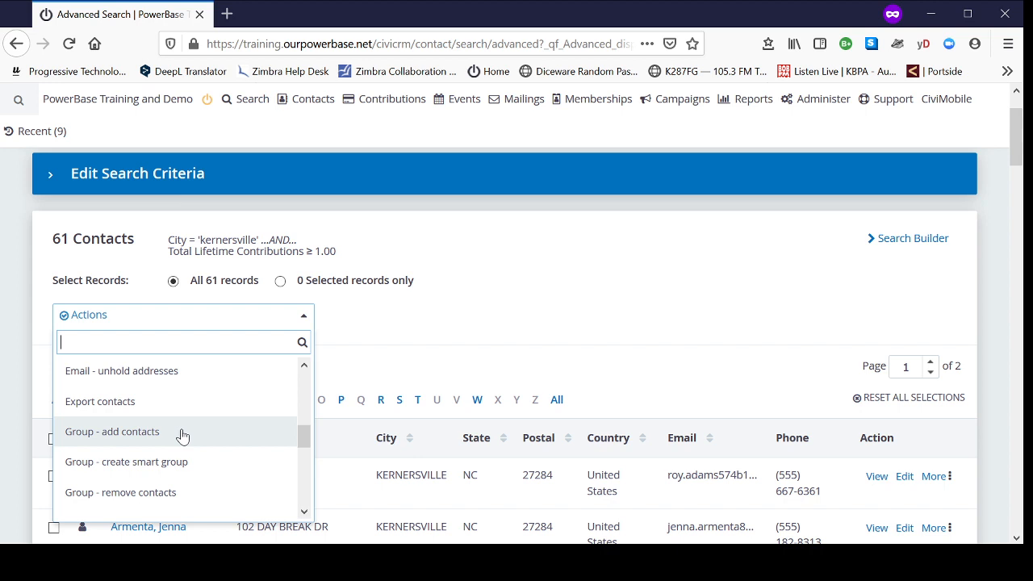
left_click(118, 472)
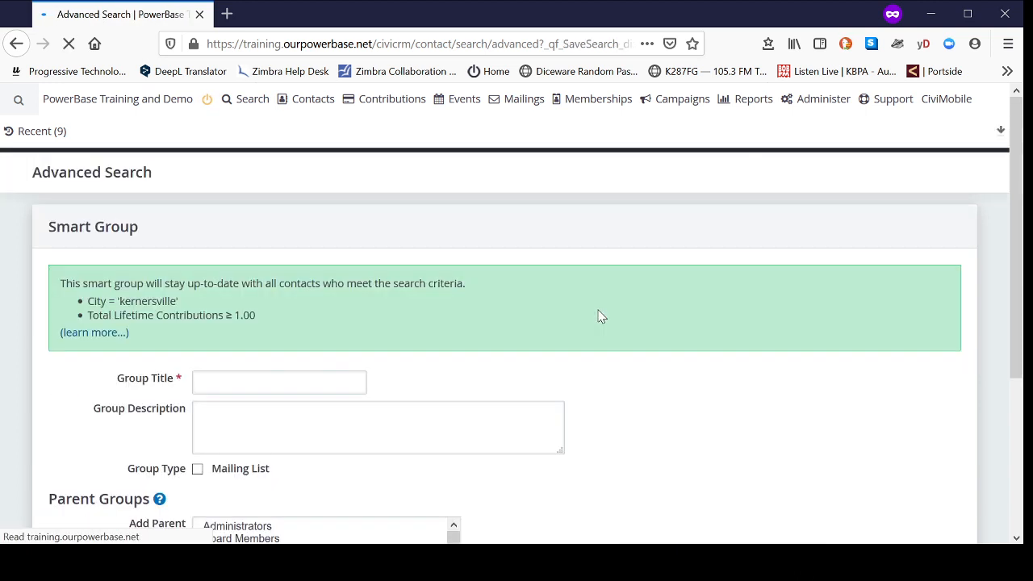
- Enter "DON All" as the smart group's title and look over the rest of the group form
scroll(598, 316, "down", 1)
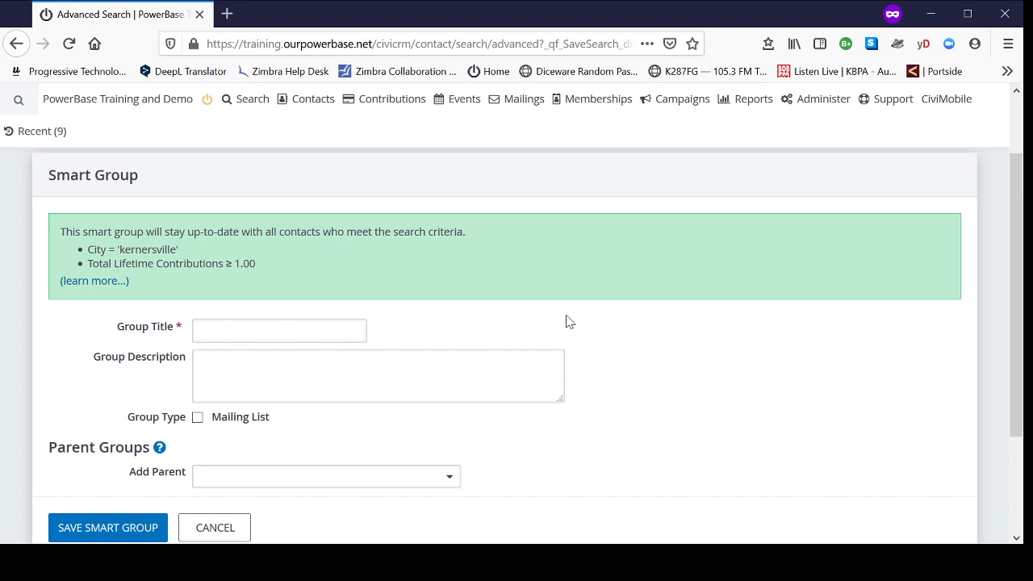
left_click(265, 331)
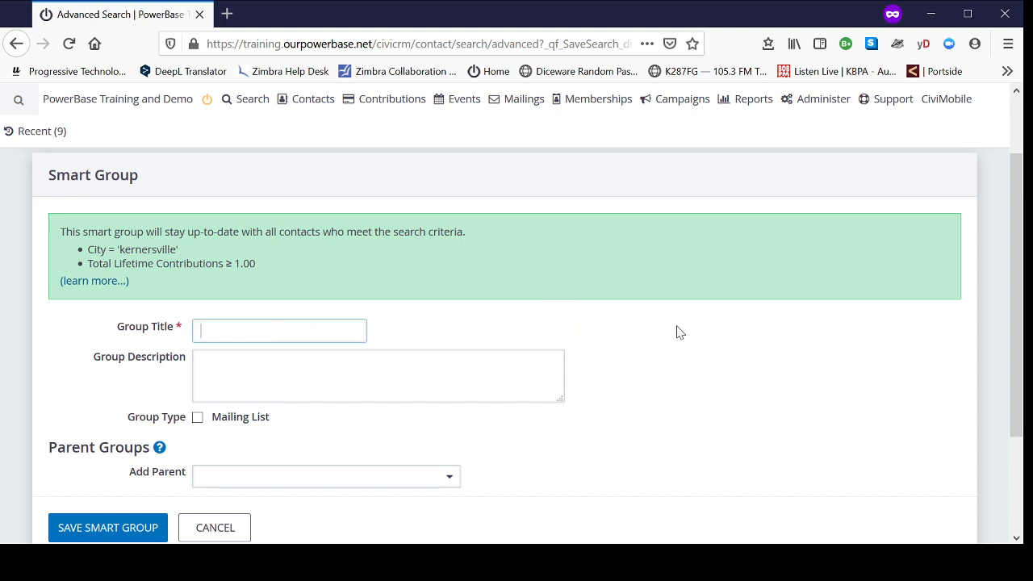
type("DON")
type("All")
scroll(392, 281, "up", 1)
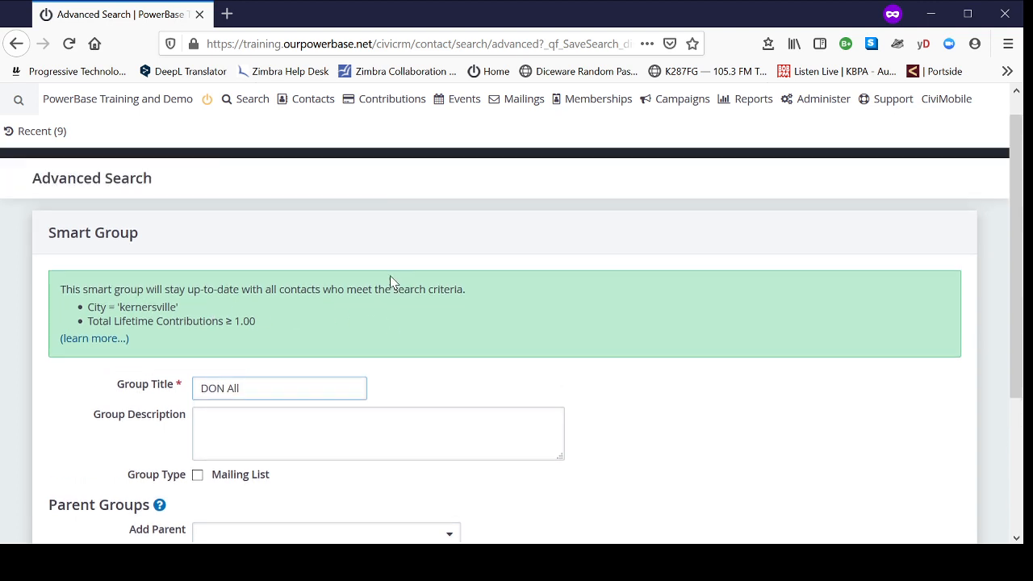
scroll(557, 311, "down", 2)
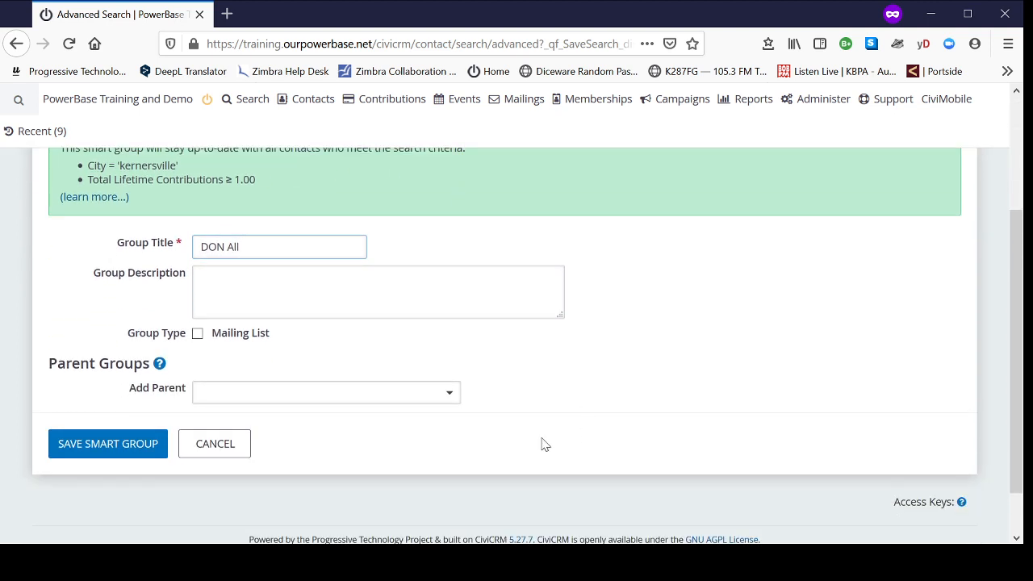
- Start a fresh Advanced Search and set the contact type to Individual in the basic criteria
scroll(576, 341, "up", 2)
mouse_move(304, 107)
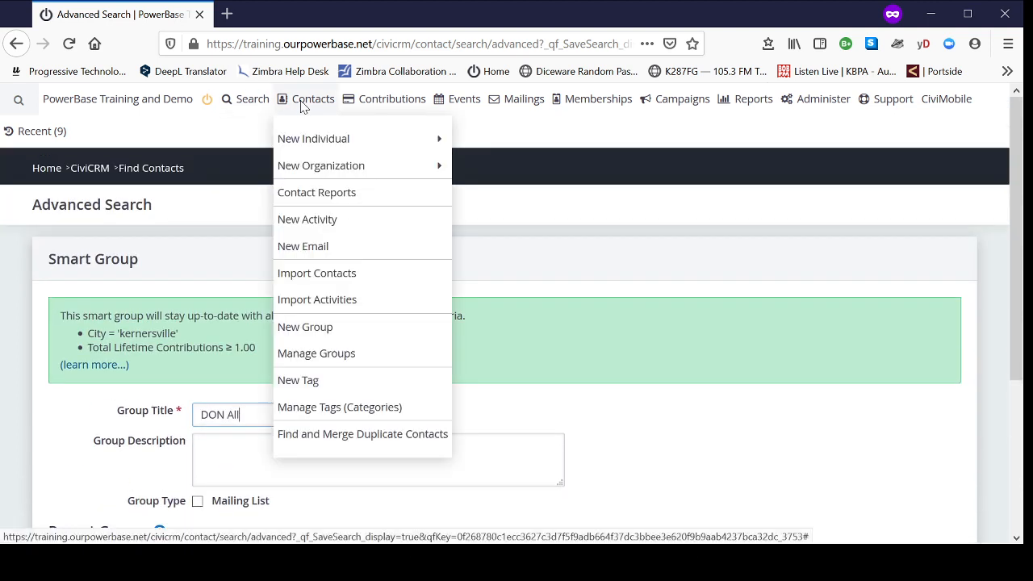
mouse_move(244, 107)
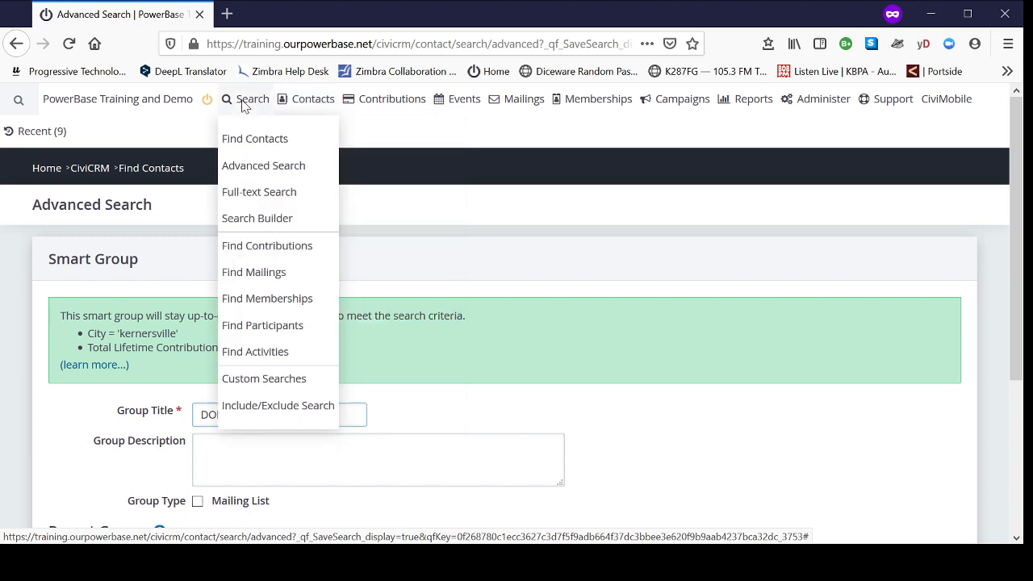
left_click(251, 172)
scroll(631, 353, "down", 2)
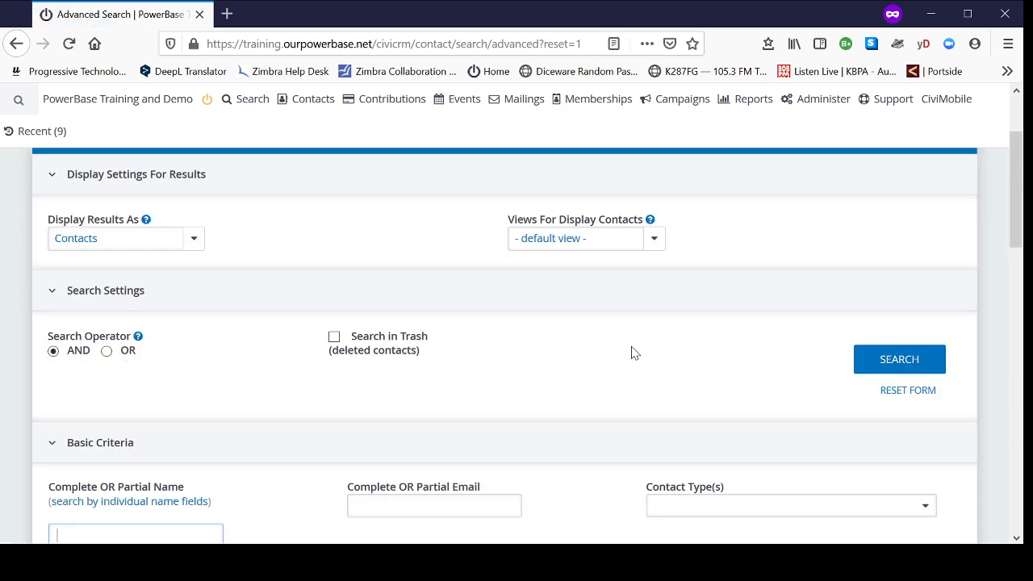
scroll(633, 349, "down", 2)
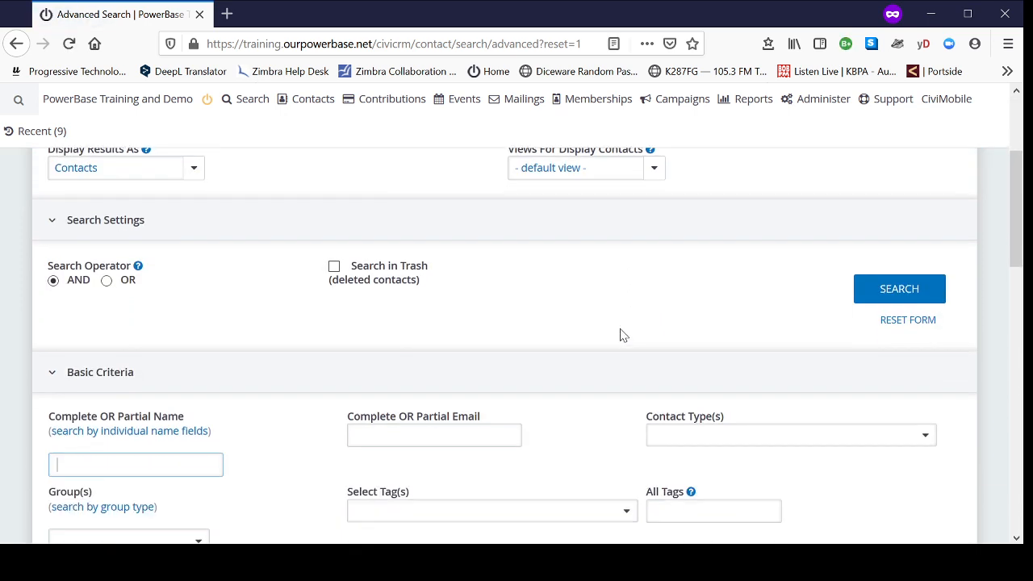
left_click(804, 427)
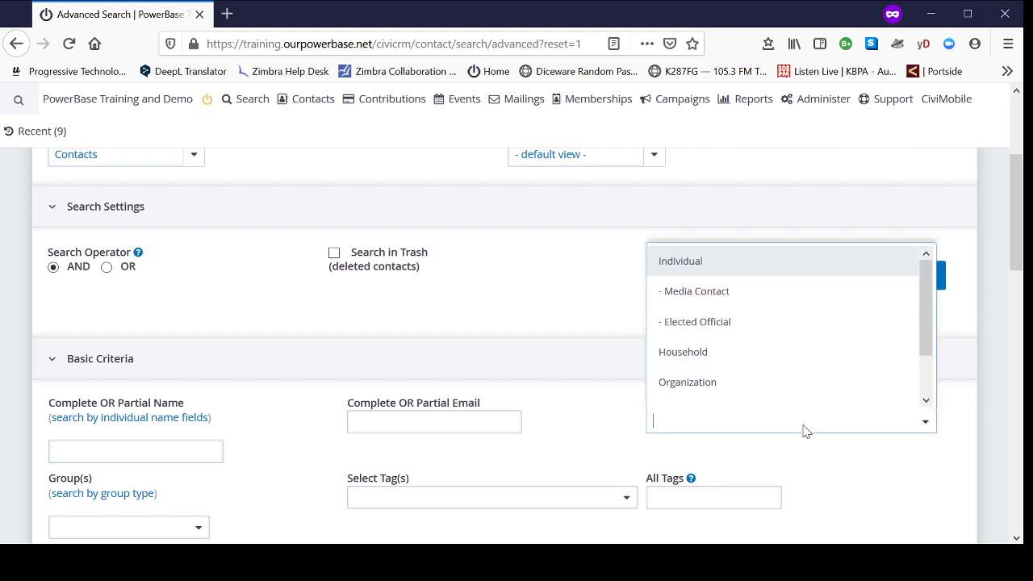
left_click(683, 262)
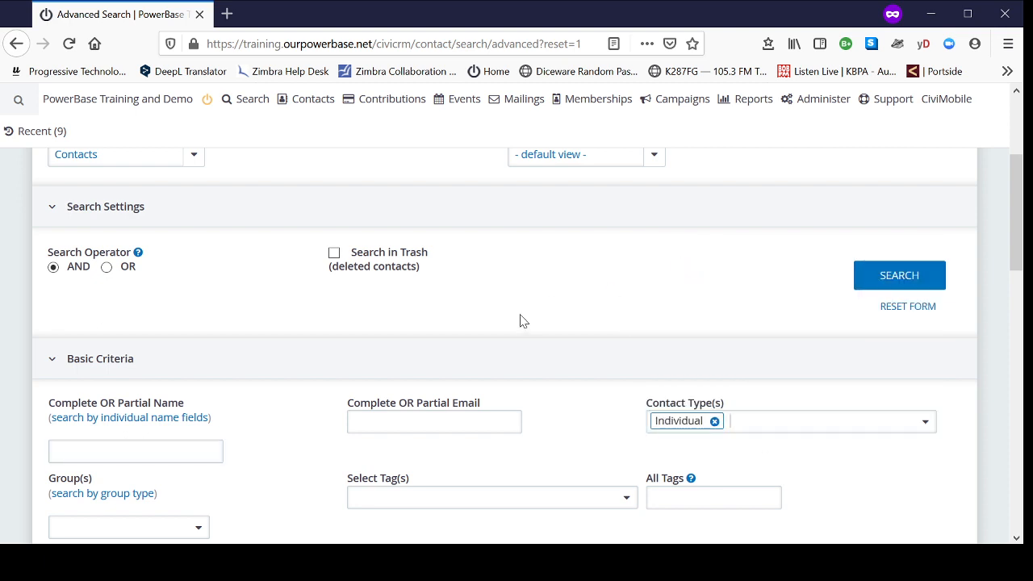
- Expand the address criteria and set the city to kernersville
scroll(521, 323, "down", 4)
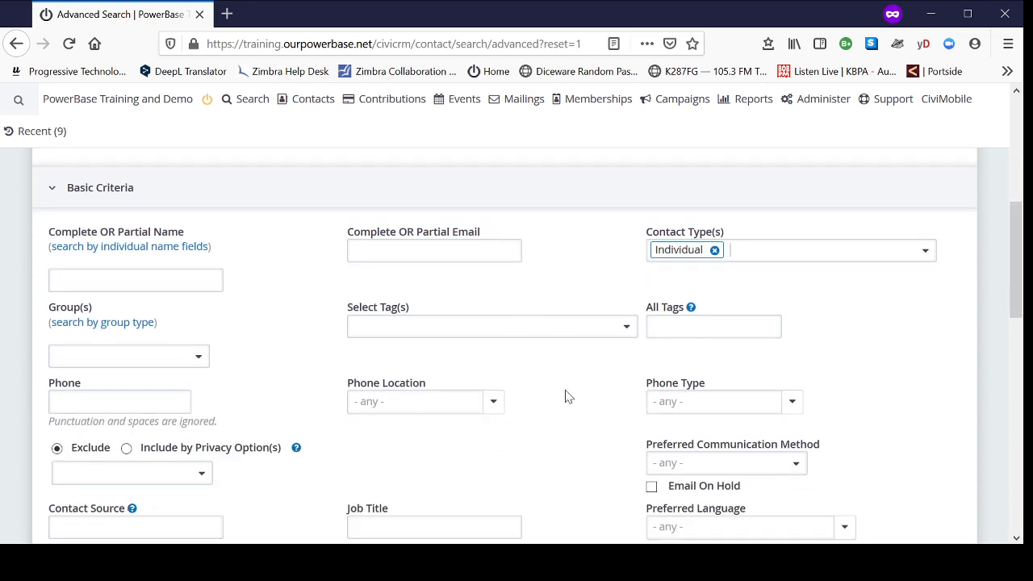
scroll(548, 387, "down", 8)
left_click(104, 364)
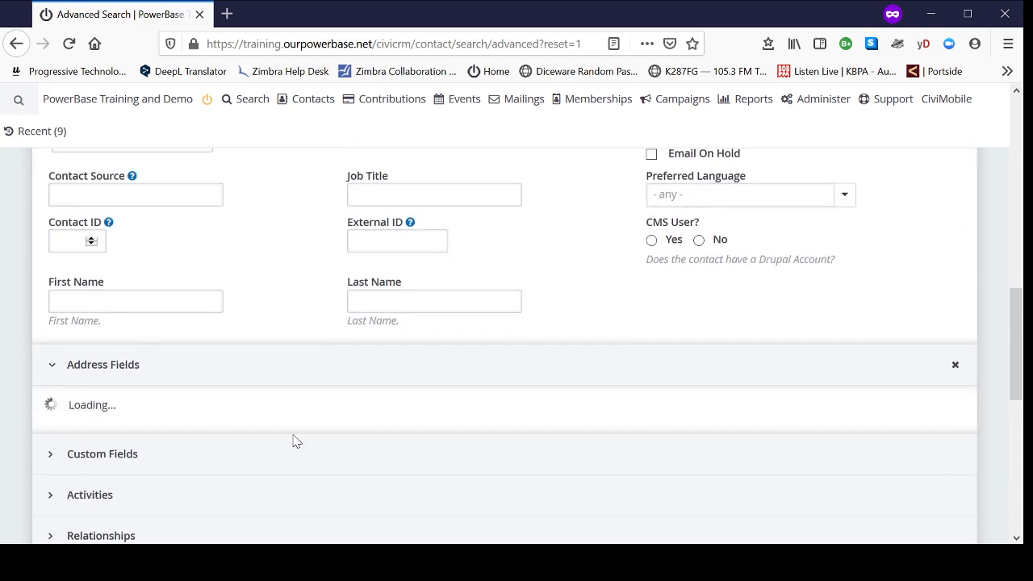
scroll(242, 419, "down", 6)
scroll(242, 408, "down", 2)
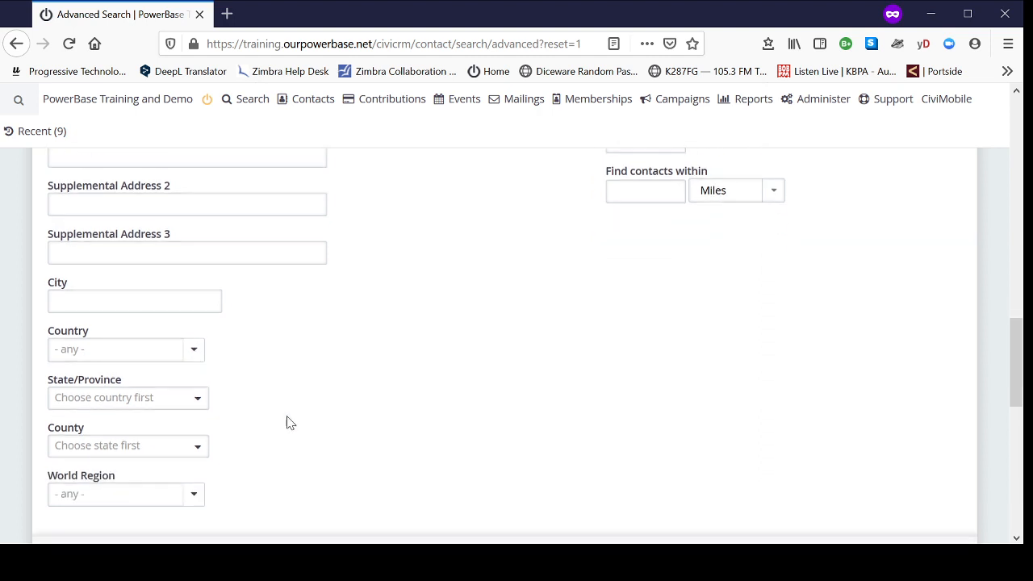
scroll(290, 422, "down", 2)
left_click(94, 213)
type("ke")
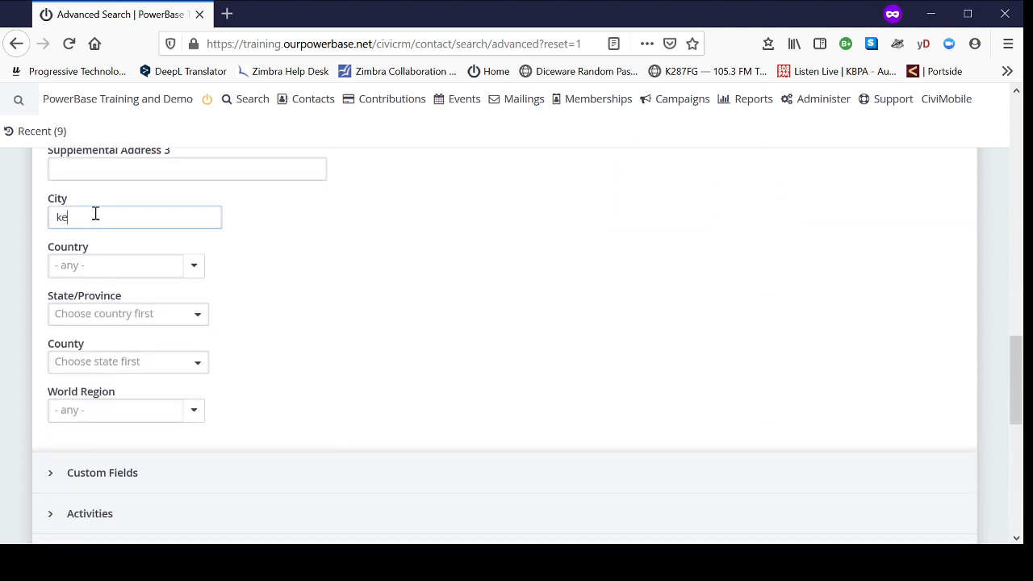
type("rnersville")
- Expand the custom field criteria and set the minimum Total Lifetime Contributions to 1
scroll(362, 274, "down", 10)
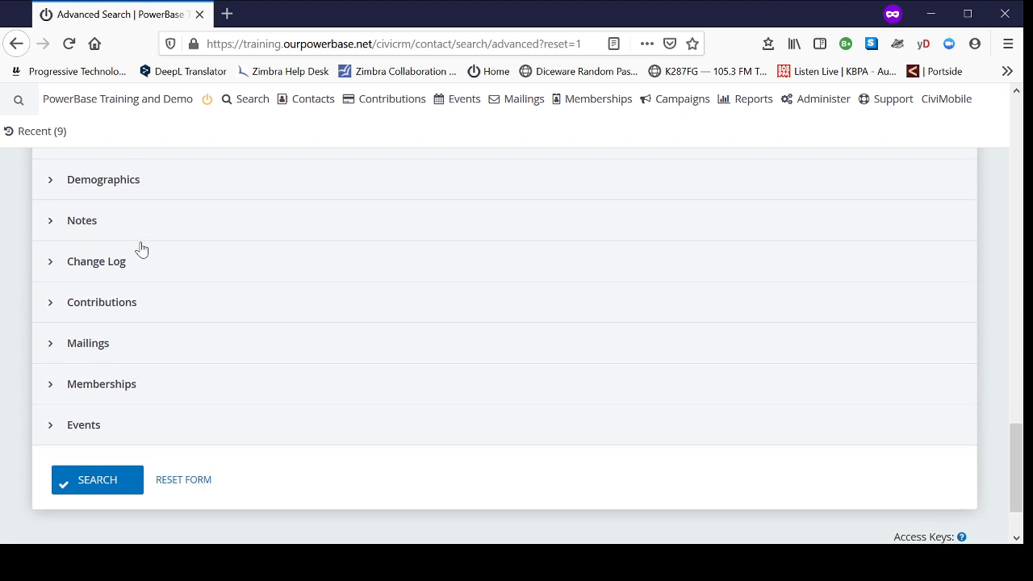
scroll(142, 250, "up", 2)
scroll(139, 242, "up", 2)
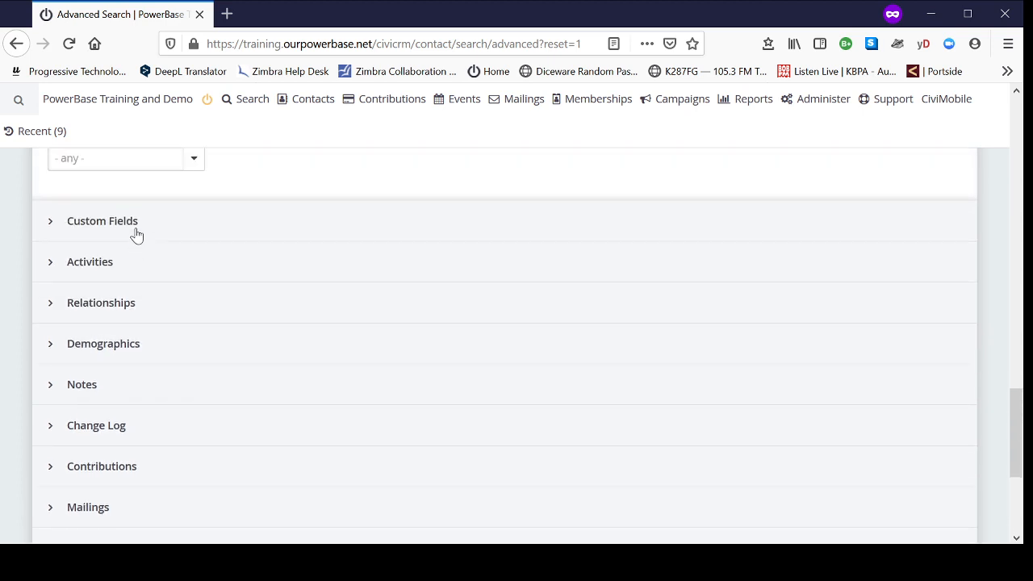
left_click(136, 234)
scroll(311, 452, "down", 5)
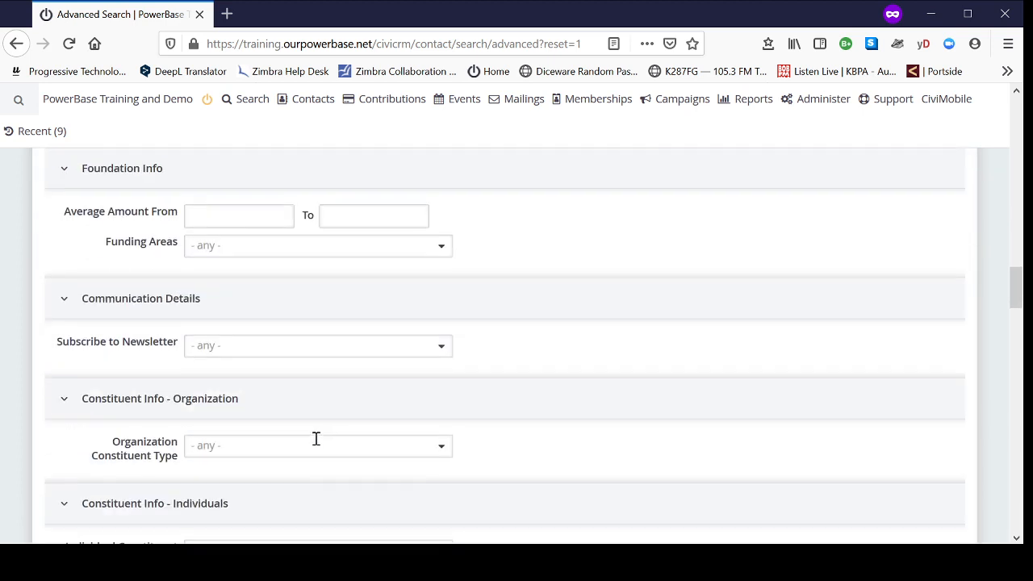
scroll(317, 438, "down", 5)
left_click(201, 417)
type("1")
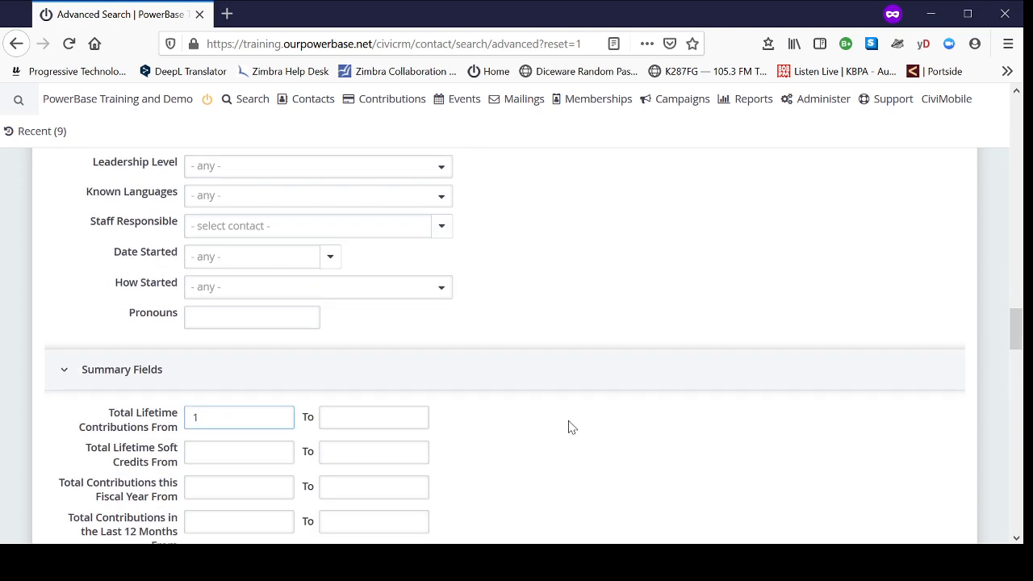
- Run the contact search and highlight the summary of its applied criteria in the results
scroll(569, 427, "down", 15)
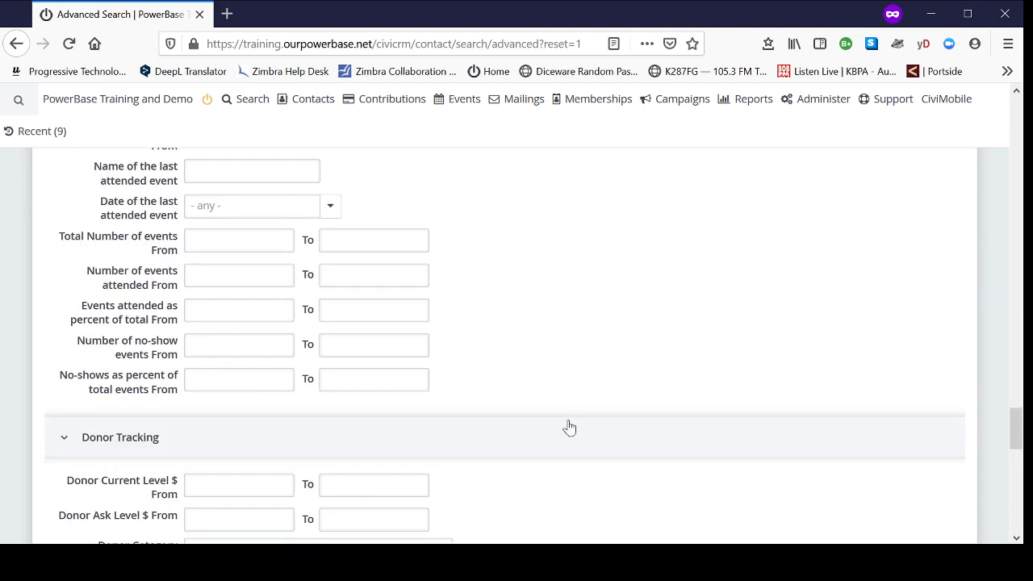
scroll(569, 427, "down", 15)
left_click(104, 390)
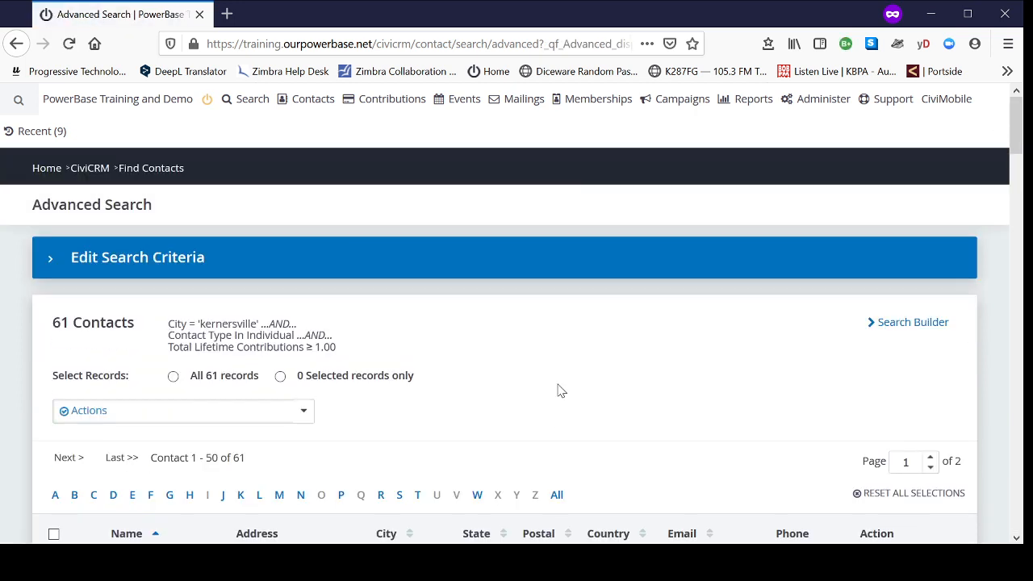
left_click_drag(339, 352, 170, 325)
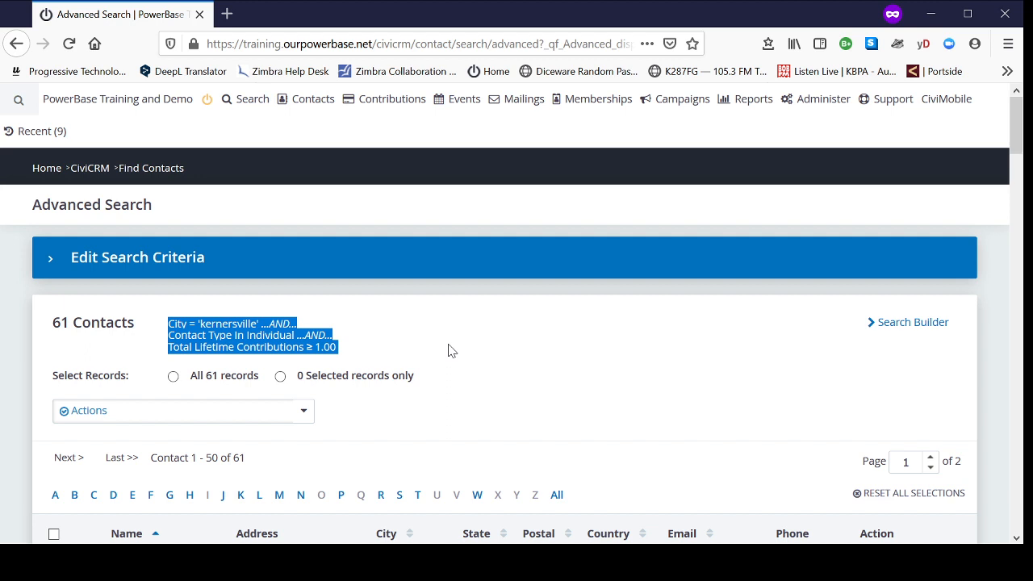
- Select all records in the results and apply the "Group - create smart group" action to them
left_click(173, 377)
scroll(498, 344, "down", 2)
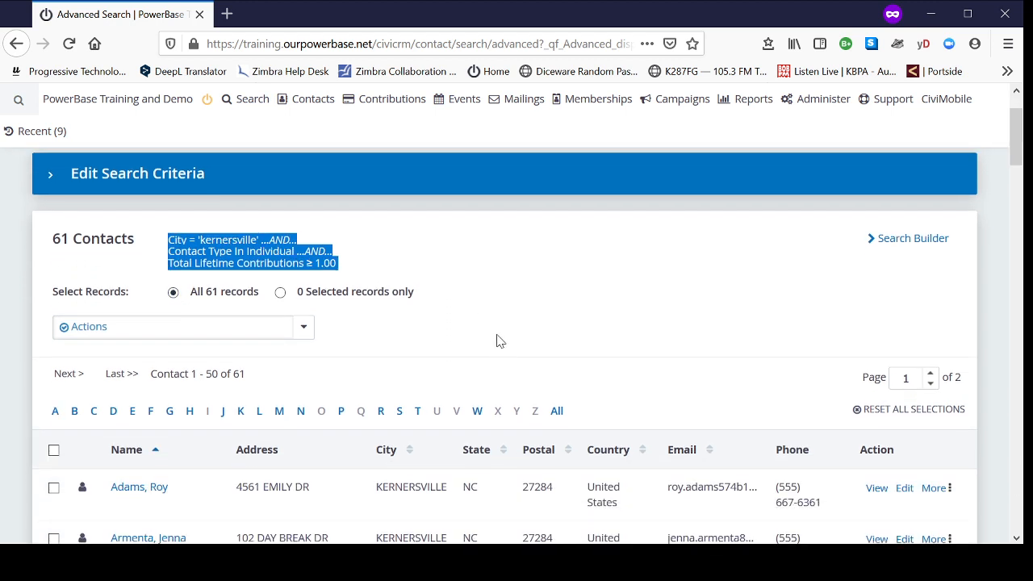
left_click(270, 327)
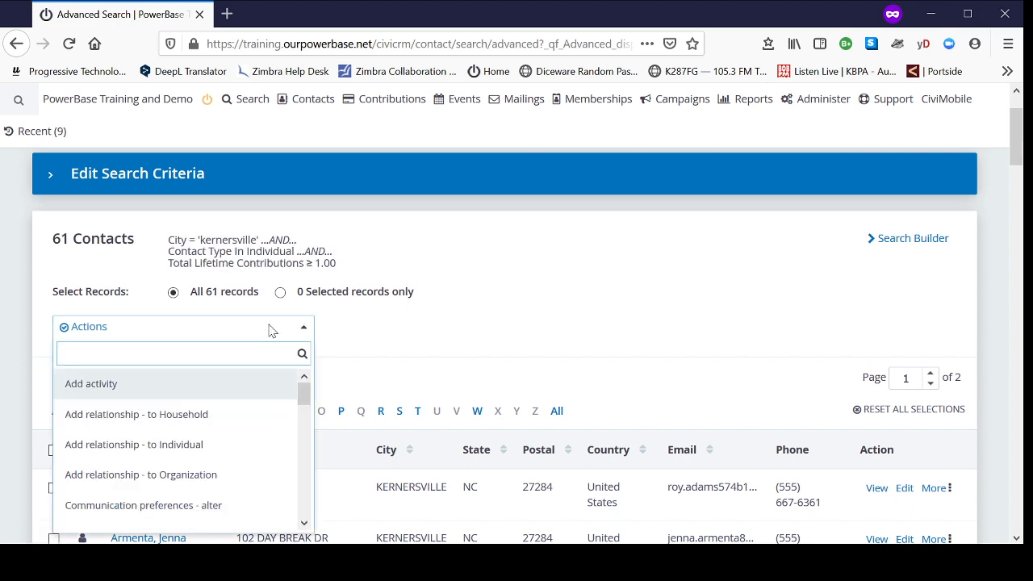
type("group")
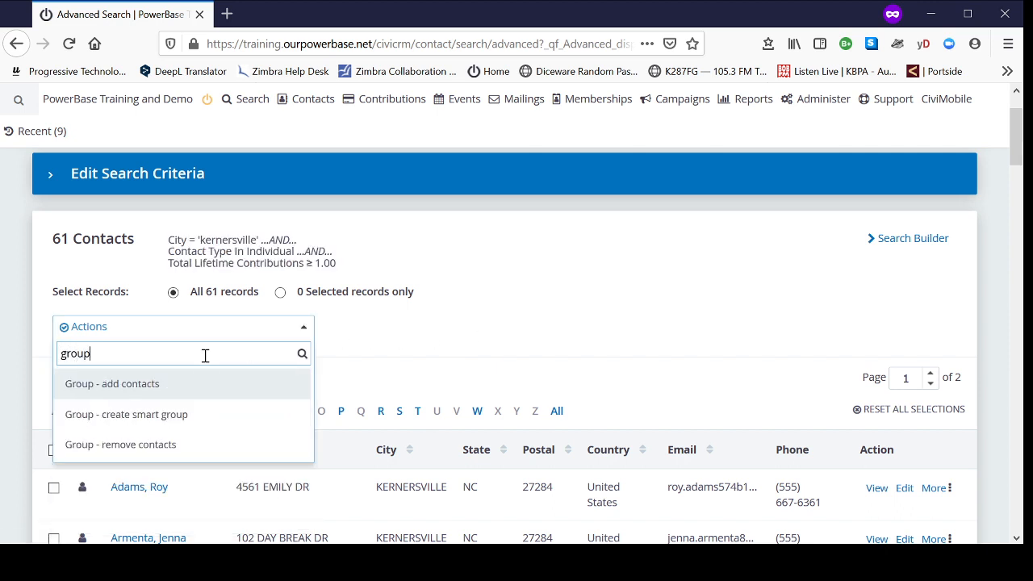
left_click(175, 421)
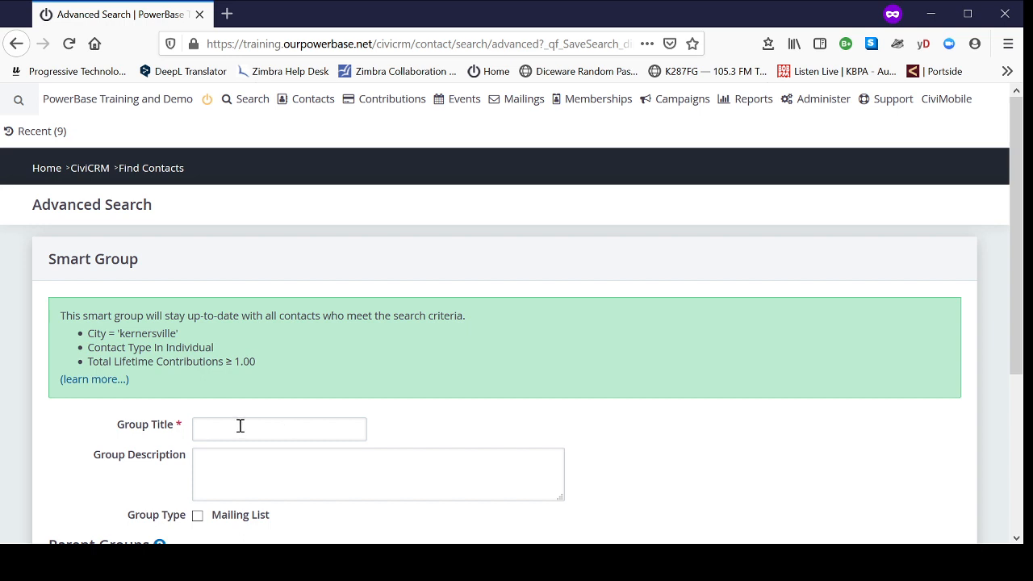
- Enter "DON All individuals in kernersvile" as the smart group's title
left_click(240, 427)
type("DON")
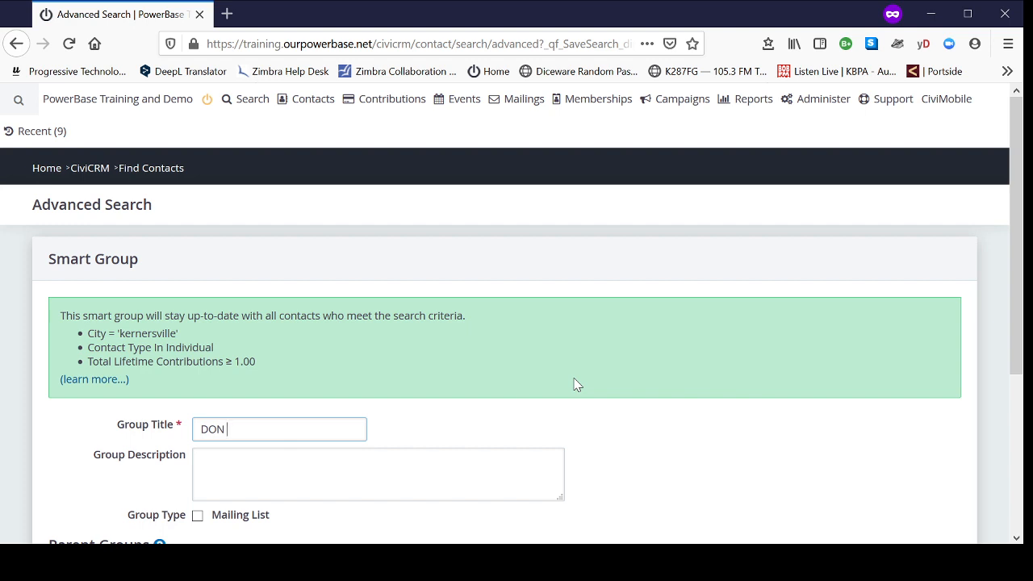
type("All In")
type("dividu")
type("als wh")
key("BackSpace")
key("BackSpace")
type("in ke")
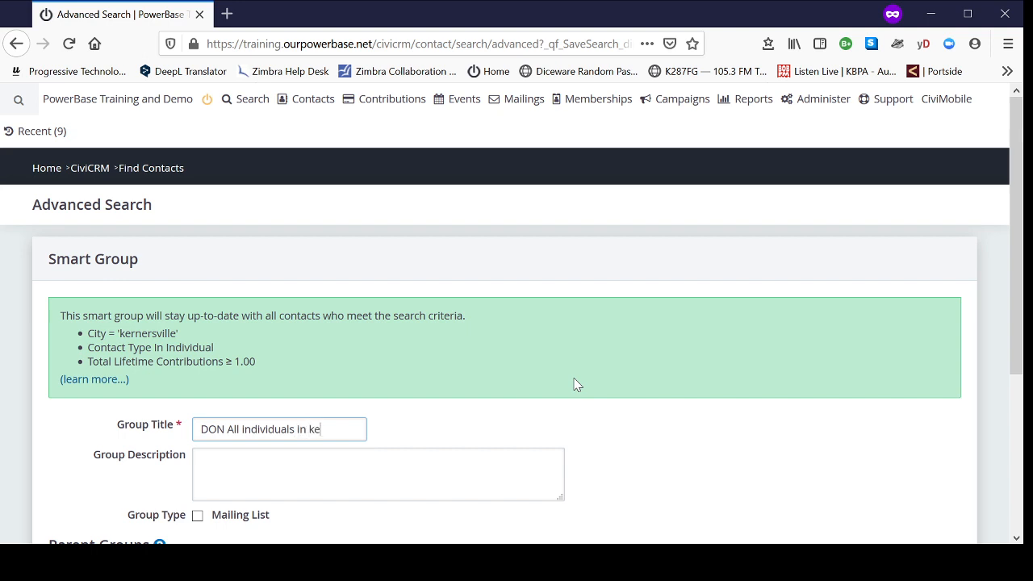
type("rnersvile")
- Reword the group title to "DON All individual donors in kernersvile" and check it through to its end
left_click(288, 432)
type("donor")
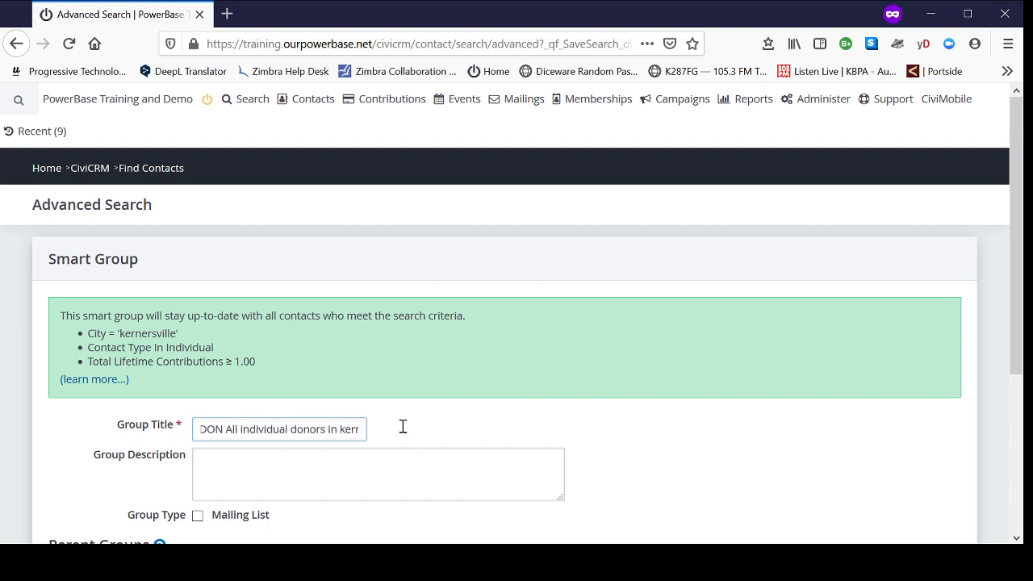
key("Right")
key("Right")
key("Right")
key("Right")
key("Right")
key("Right")
key("Right")
key("Right")
key("Right")
key("Right")
key("Right")
key("Right")
key("Right")
key("Right")
key("Right")
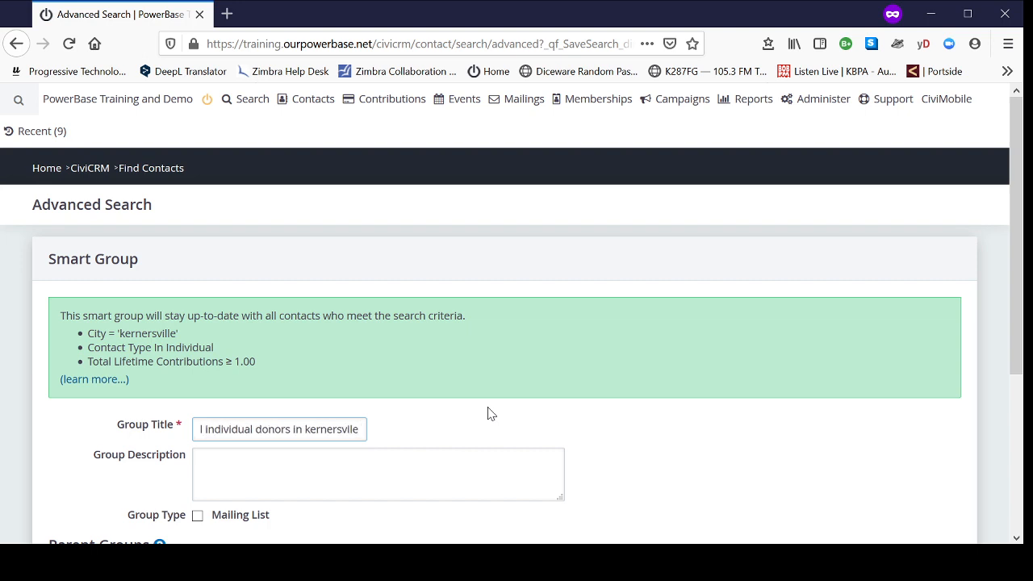
- Copy the three listed search criteria (city, contact type and lifetime contributions) into the group description
left_click_drag(258, 362, 86, 335)
key("ctrl+c")
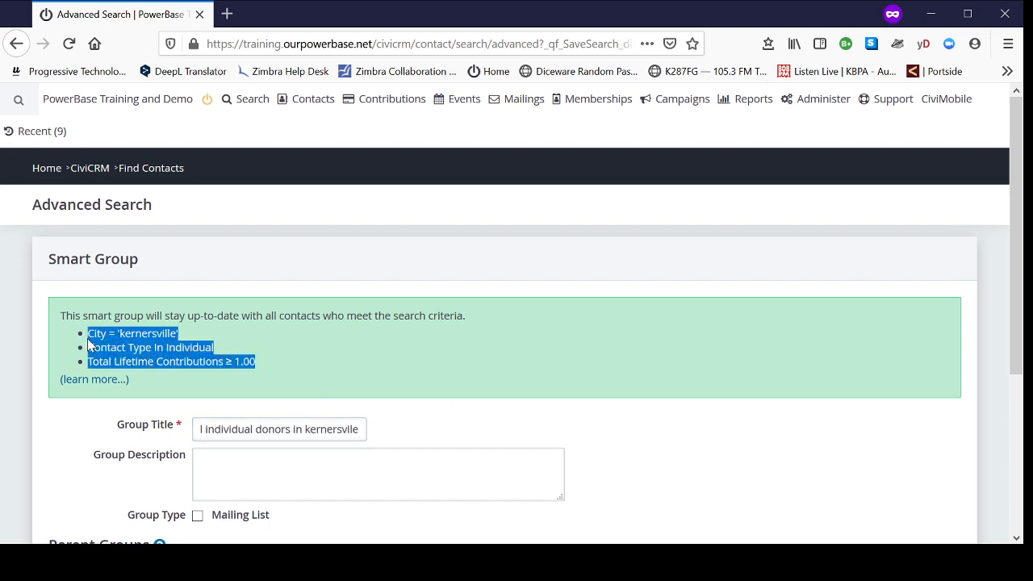
left_click(245, 480)
key("ctrl+v")
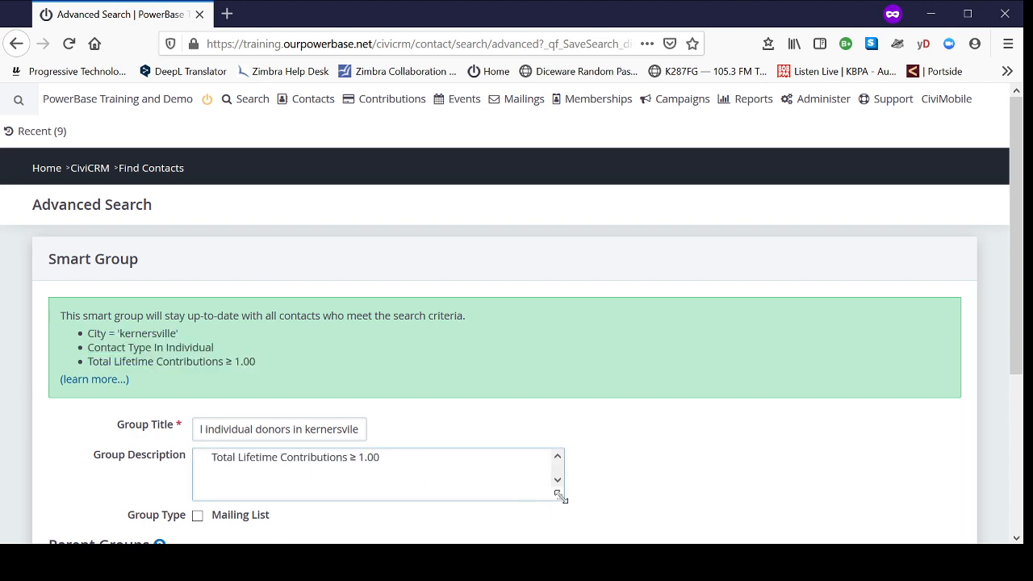
- Enlarge the group description box to show all the criteria, save the smart group and finish to its contact list
left_click_drag(564, 500, 602, 542)
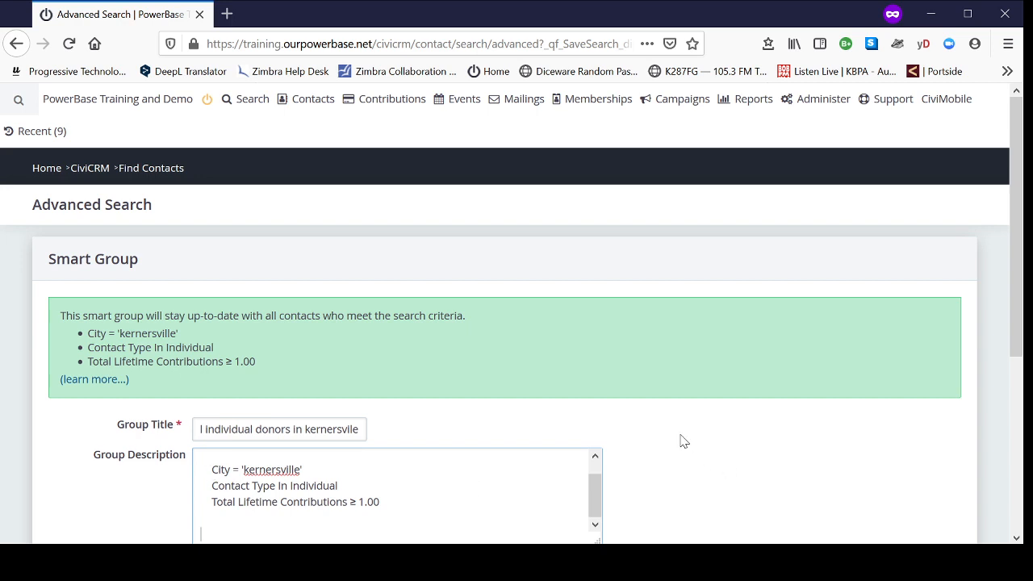
scroll(684, 441, "down", 3)
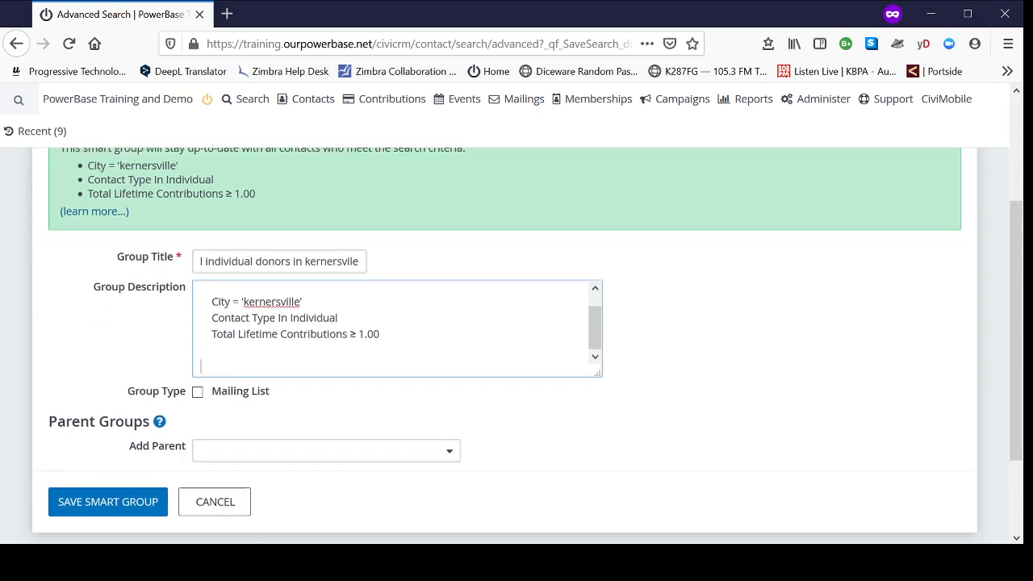
left_click(96, 510)
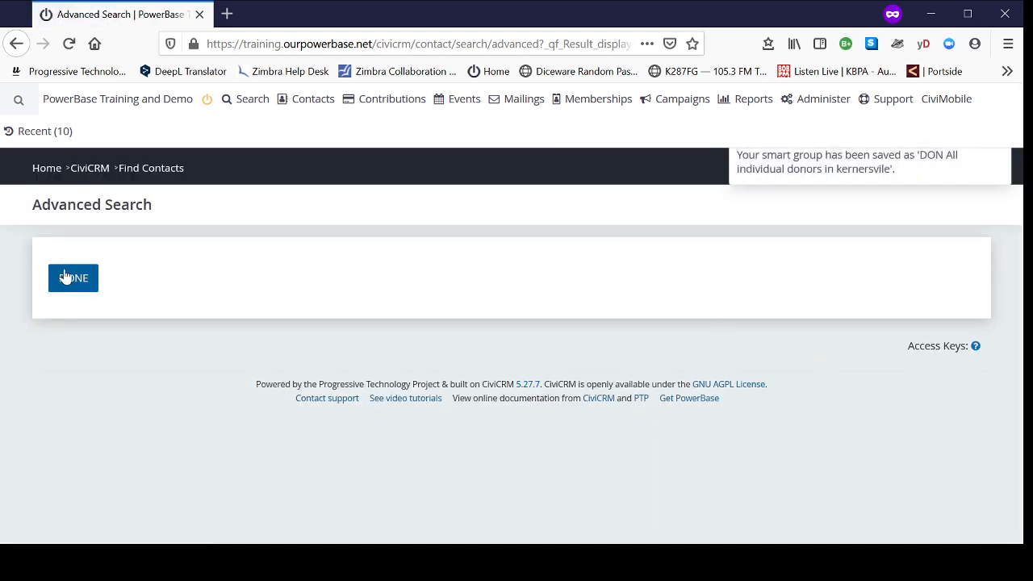
left_click(58, 282)
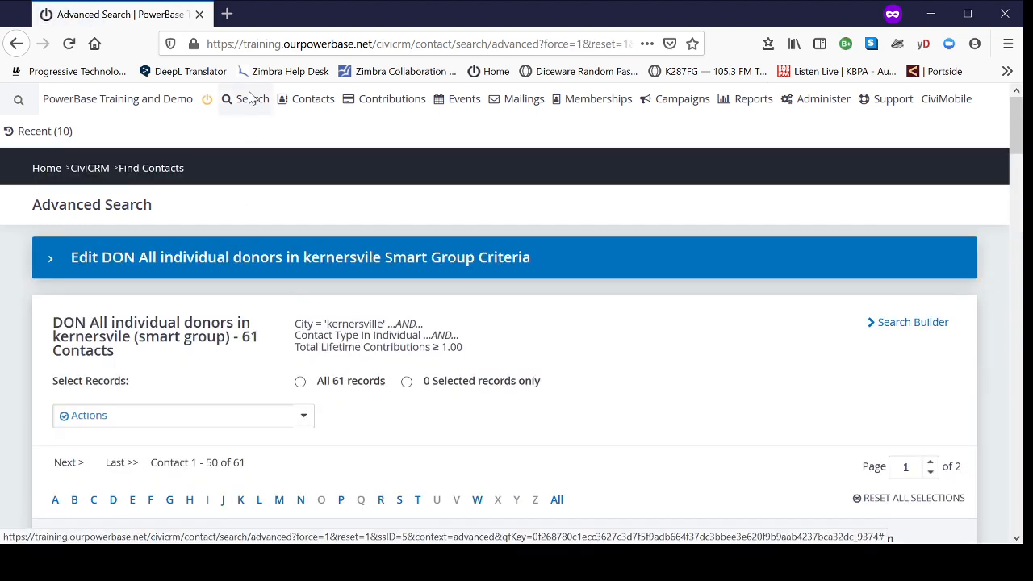
- Open the Manage Groups page and check the entry for the new Kernersville individual donors smart group in the list
mouse_move(301, 97)
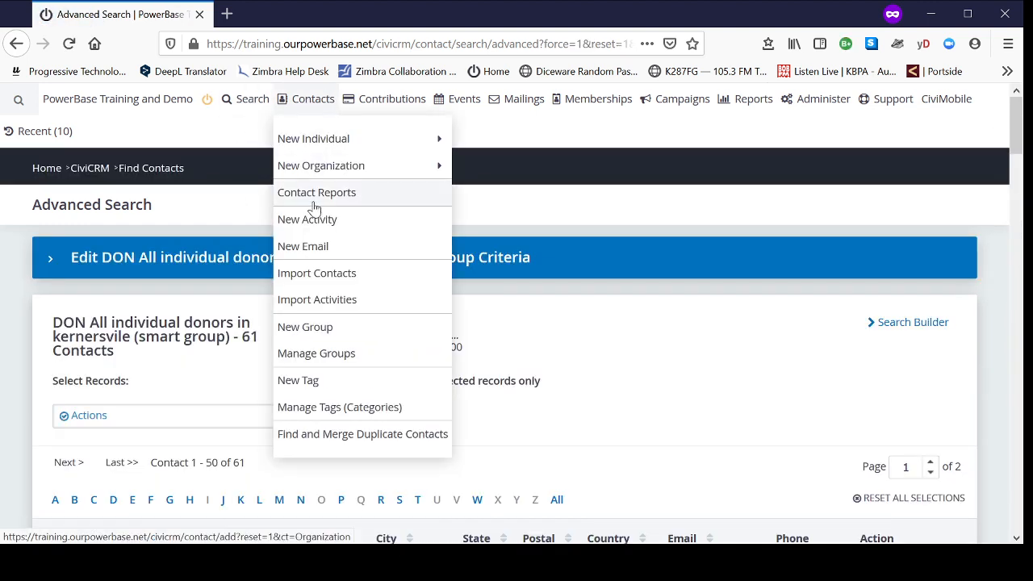
left_click(325, 355)
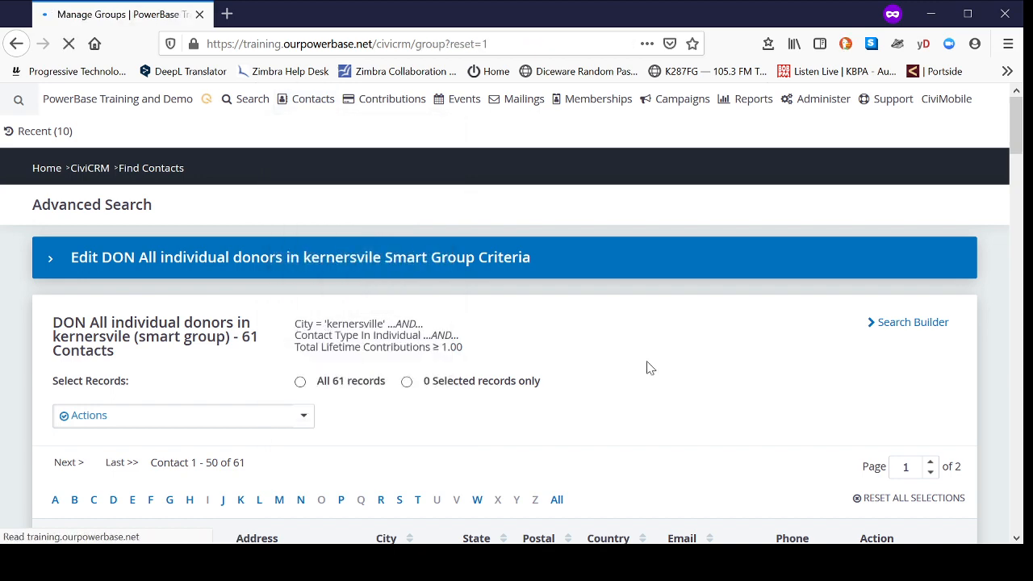
scroll(254, 312, "down", 3)
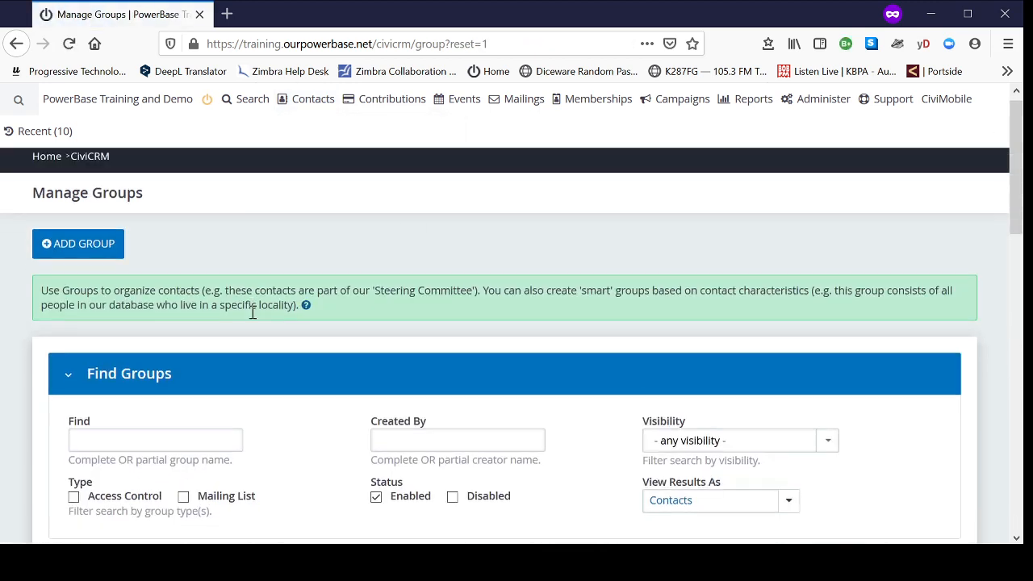
scroll(255, 318, "down", 3)
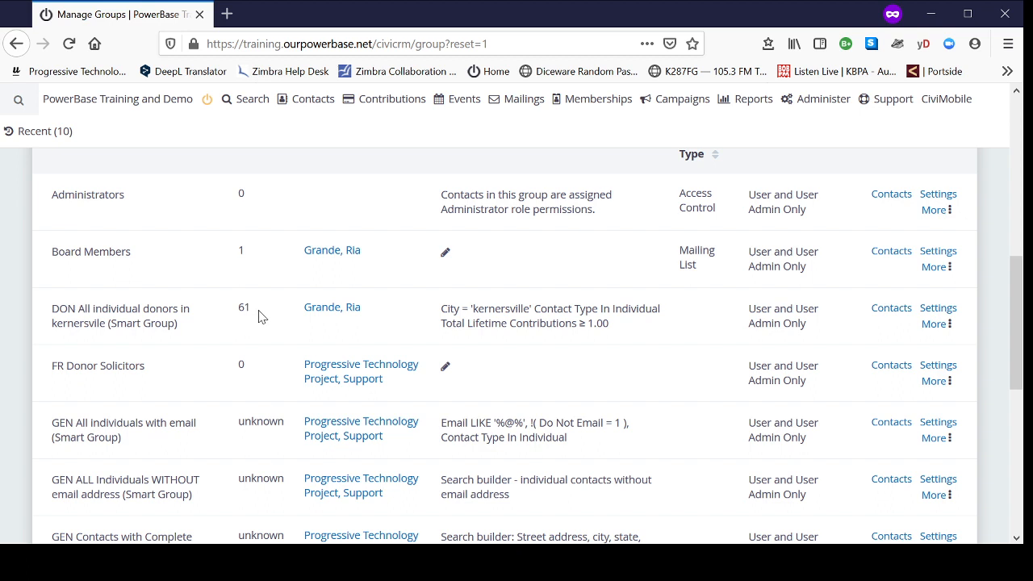
scroll(278, 323, "up", 10)
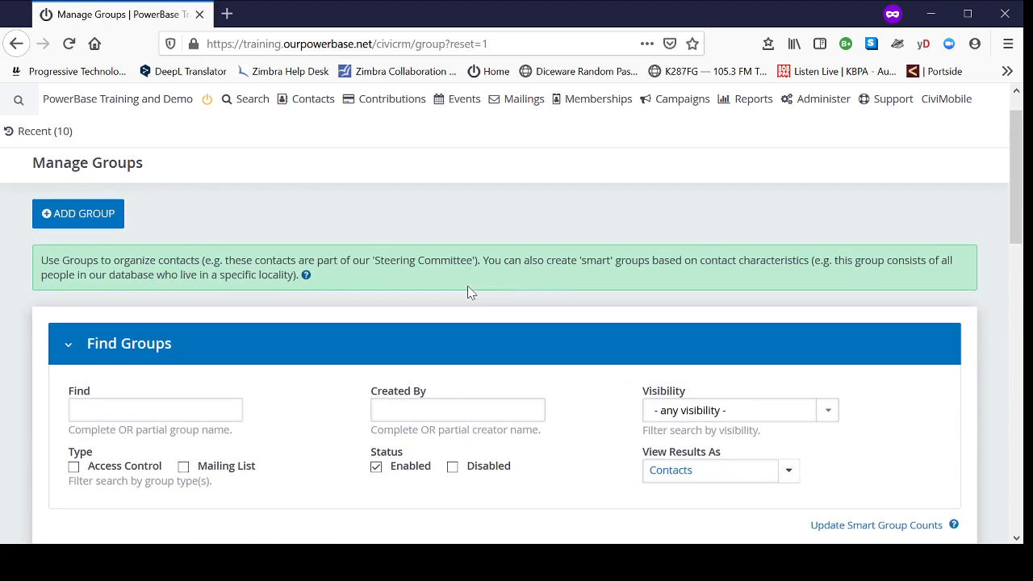